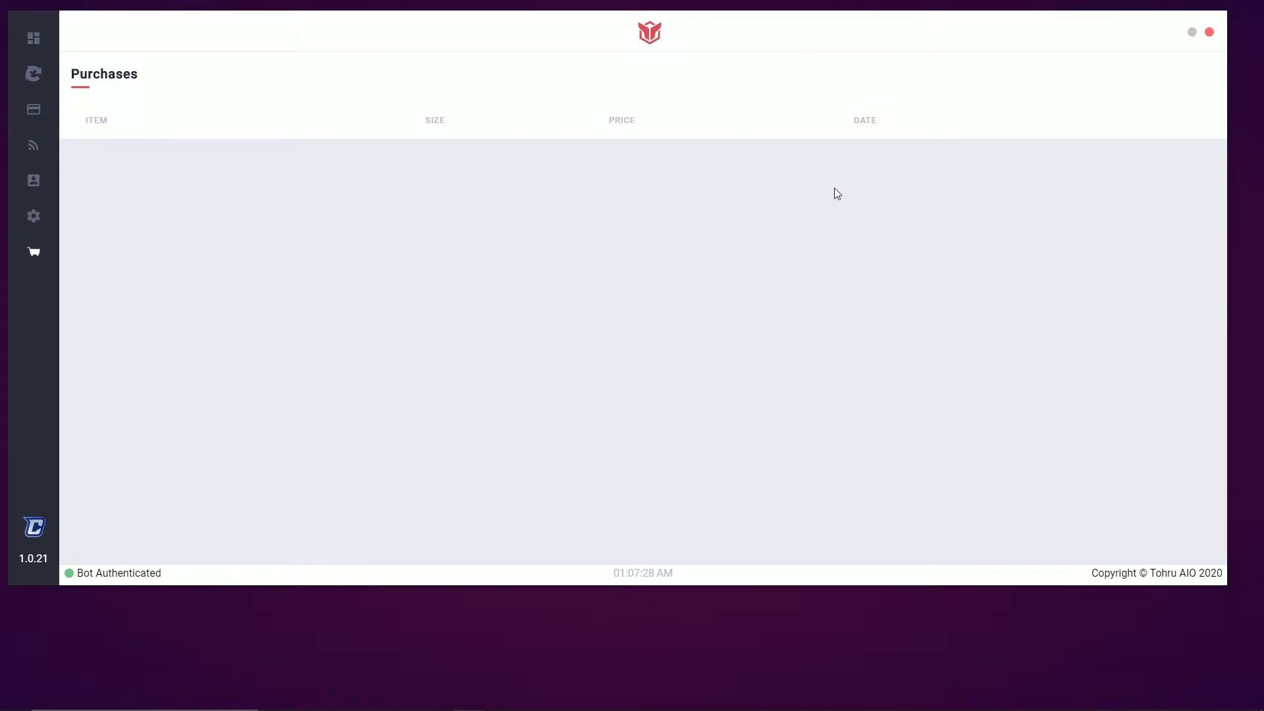
Show the Supreme settings and keep Local as the Monitor Proxy, with 500 ms delays
click(42, 220)
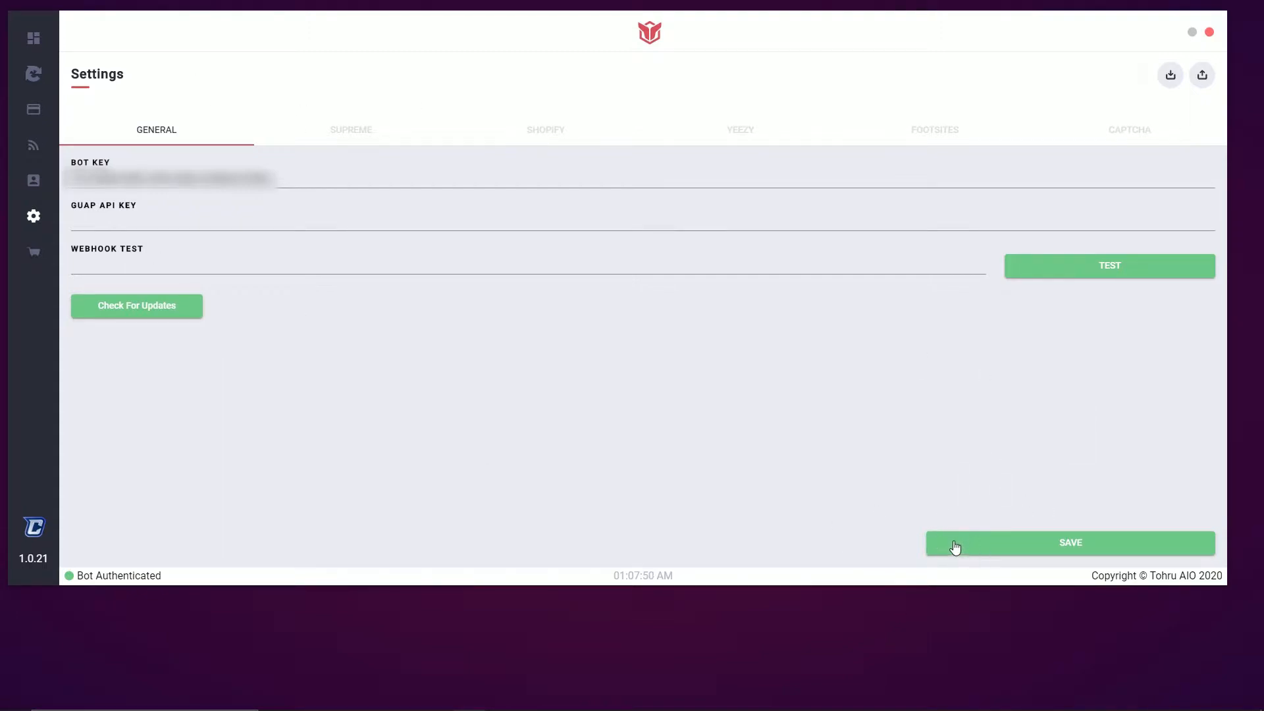
click(357, 132)
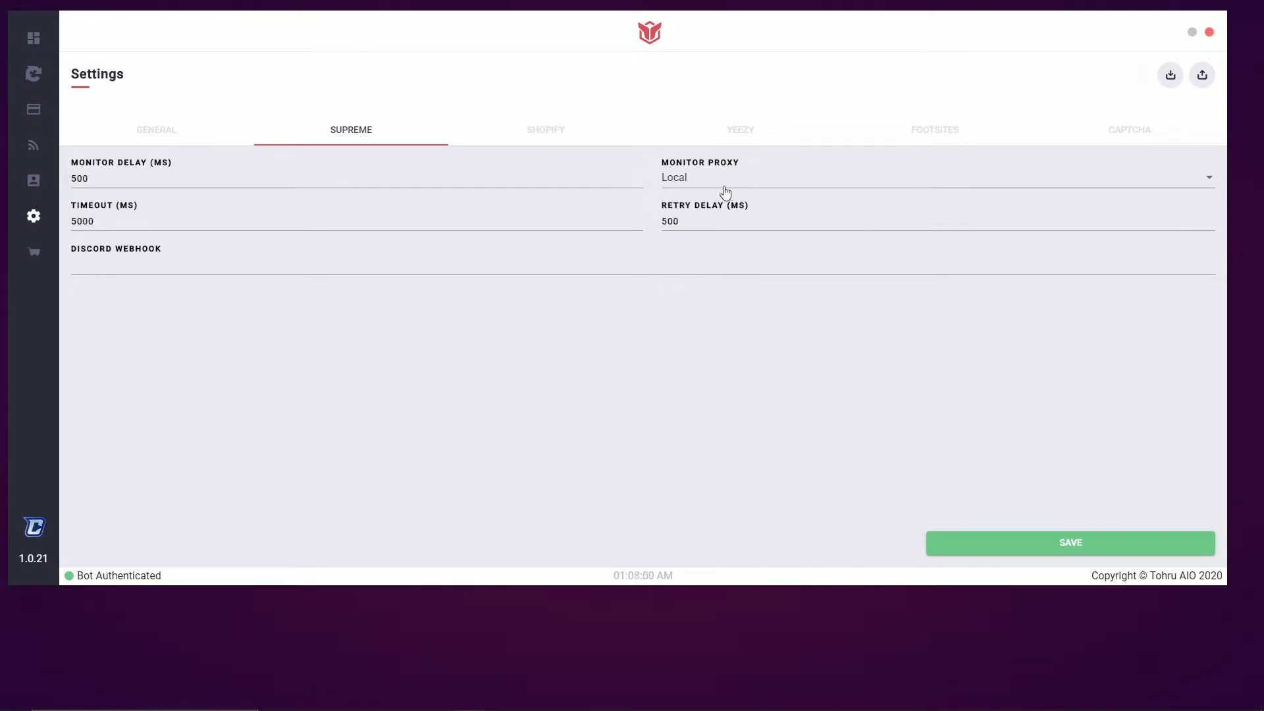
click(699, 186)
click(711, 183)
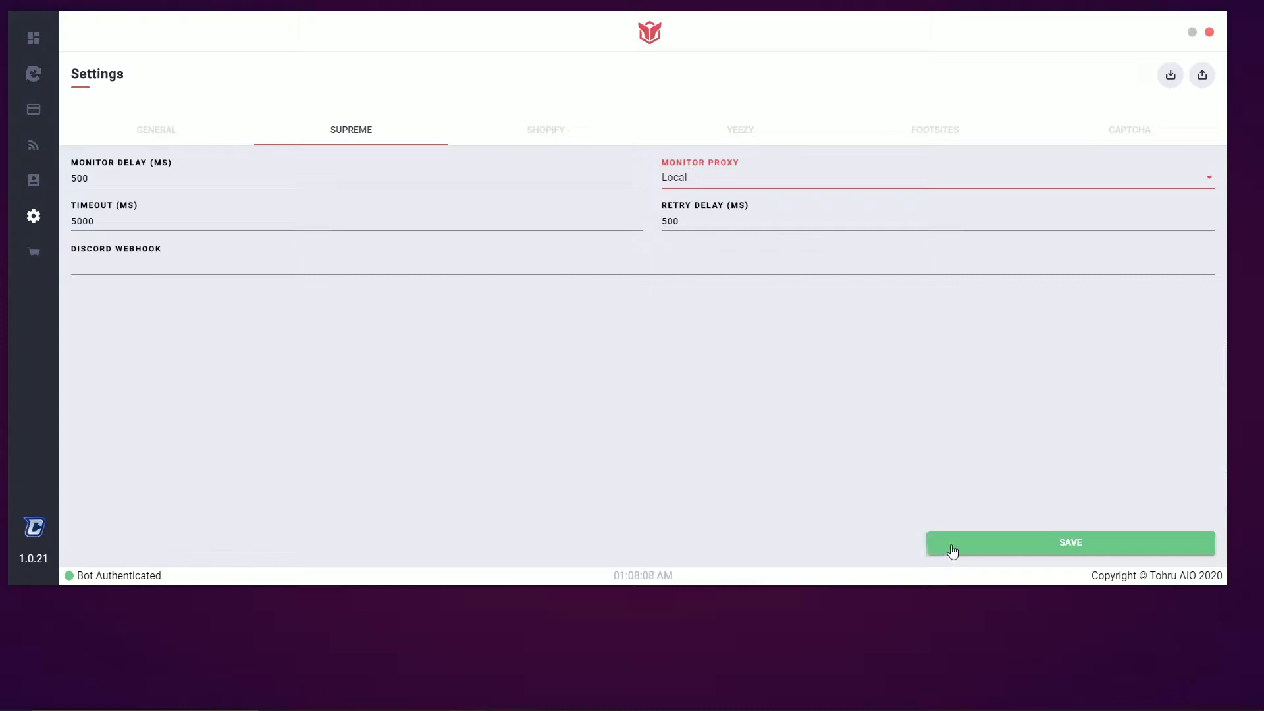
In the Shopify settings, add a custom store named 'test' and then remove it
click(533, 135)
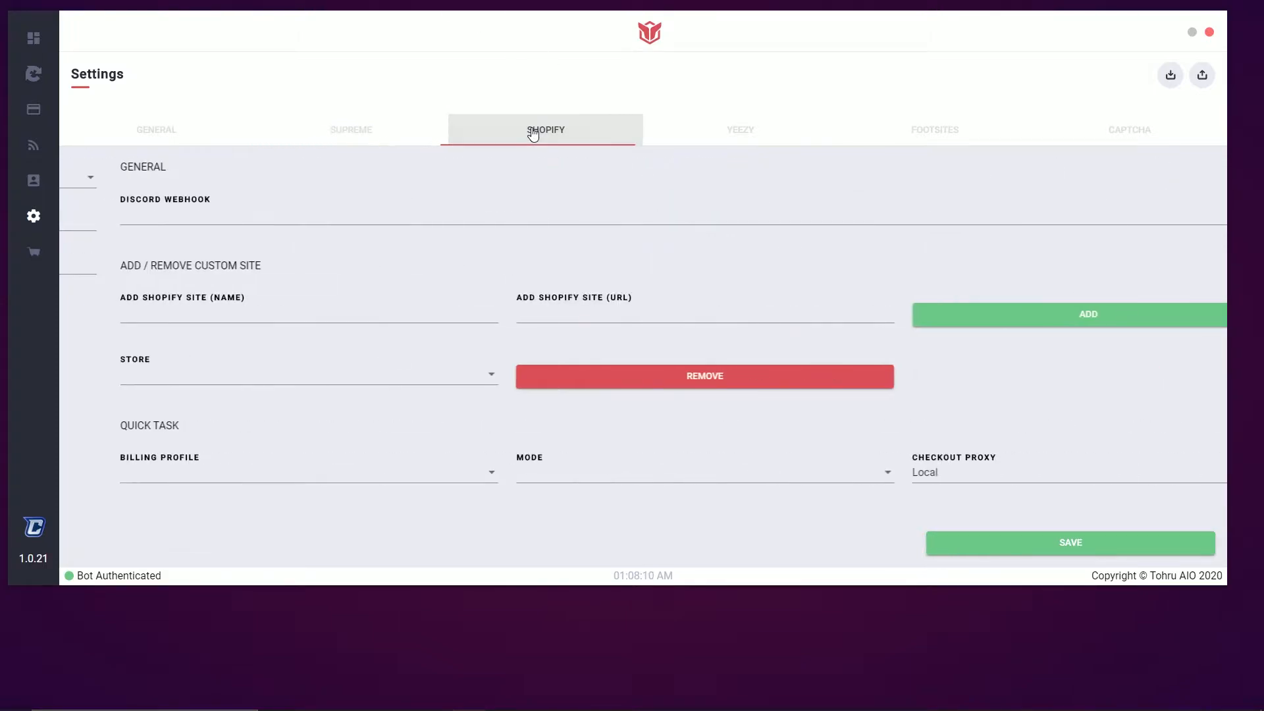
click(226, 212)
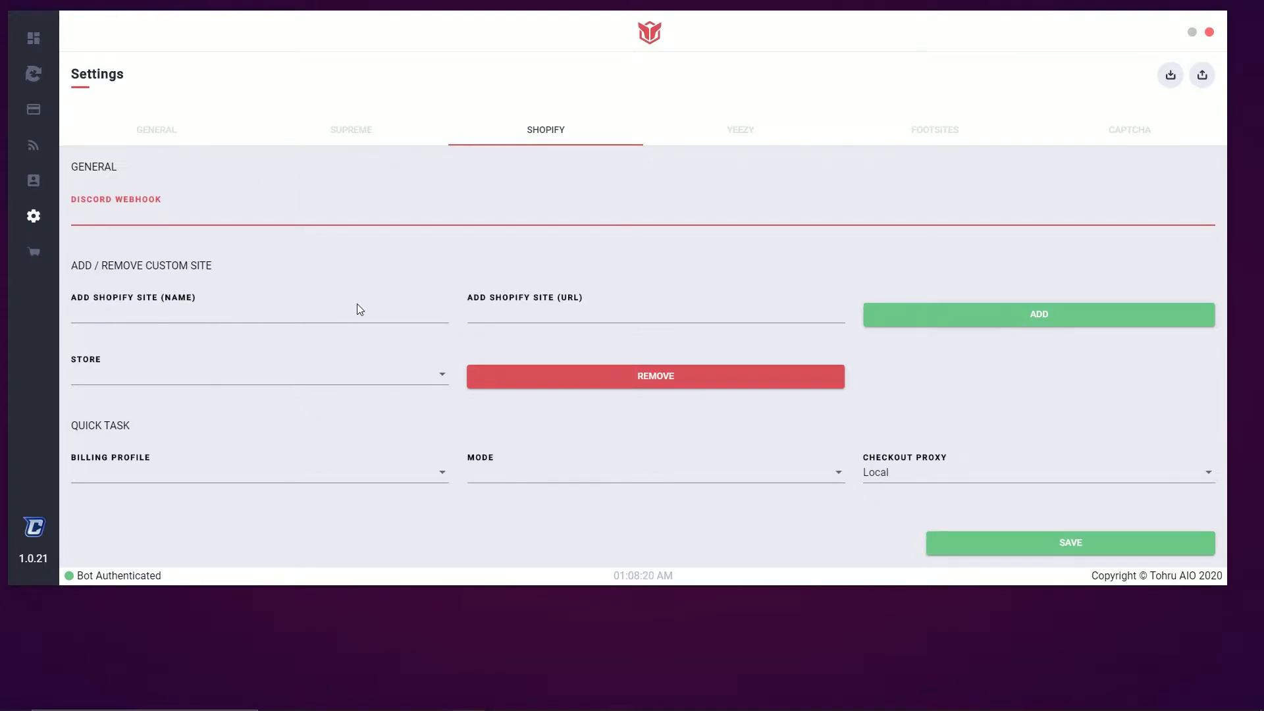
click(265, 313)
text(test)
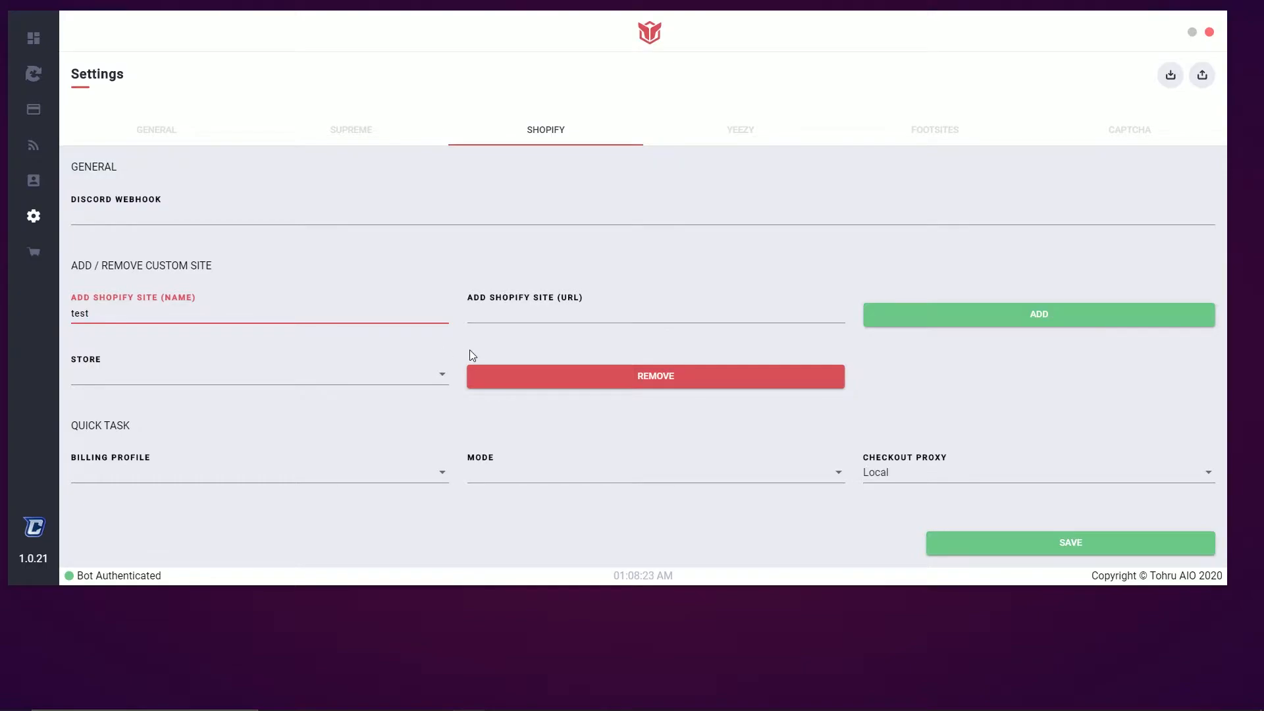
click(489, 318)
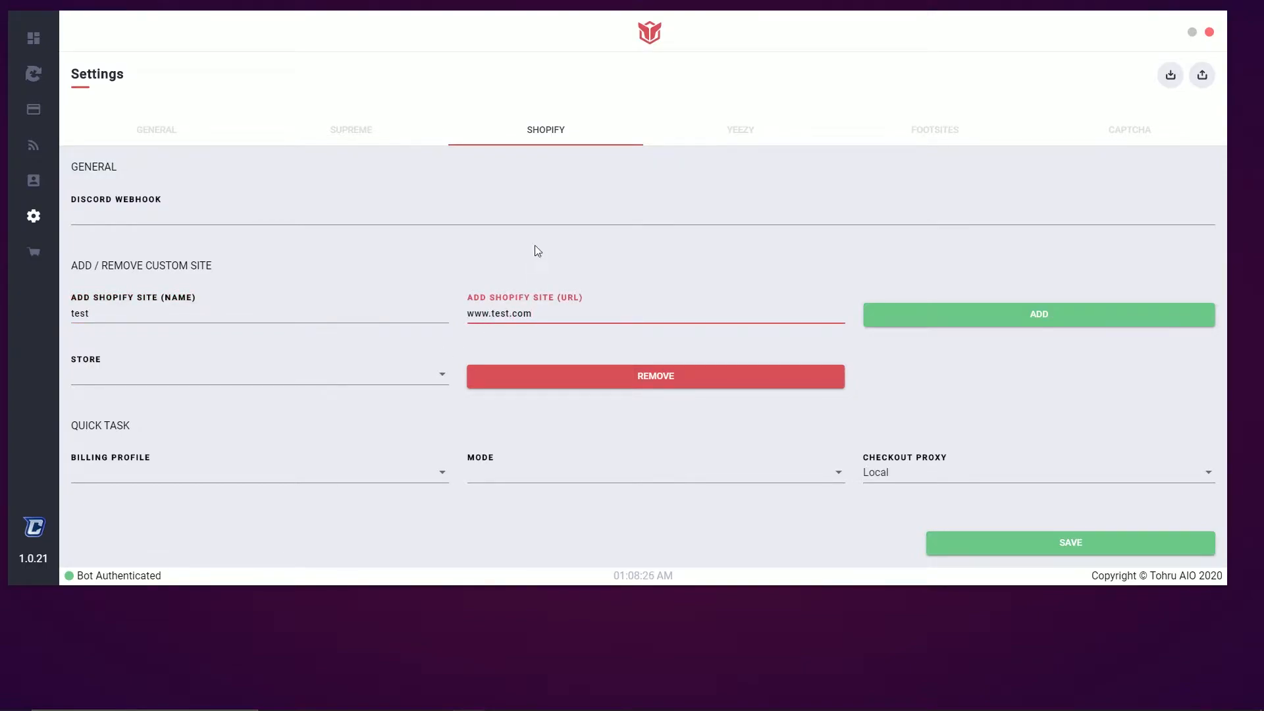
click(875, 318)
click(448, 376)
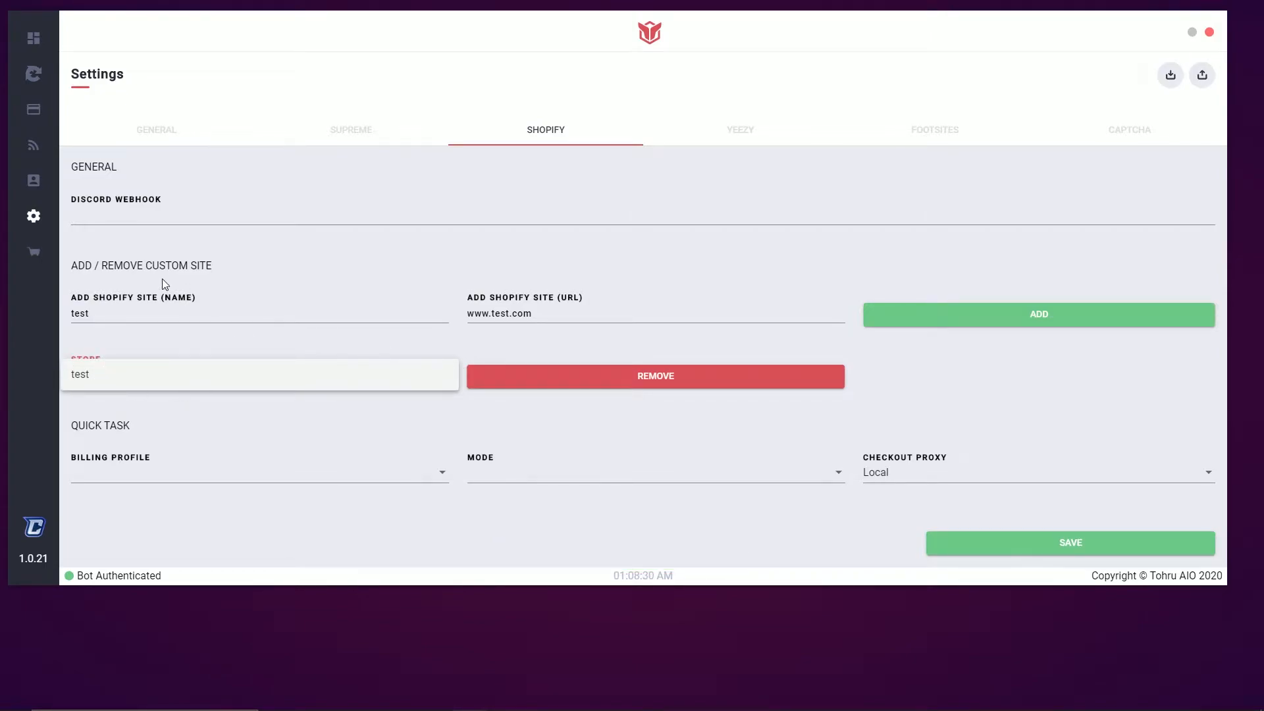
click(84, 375)
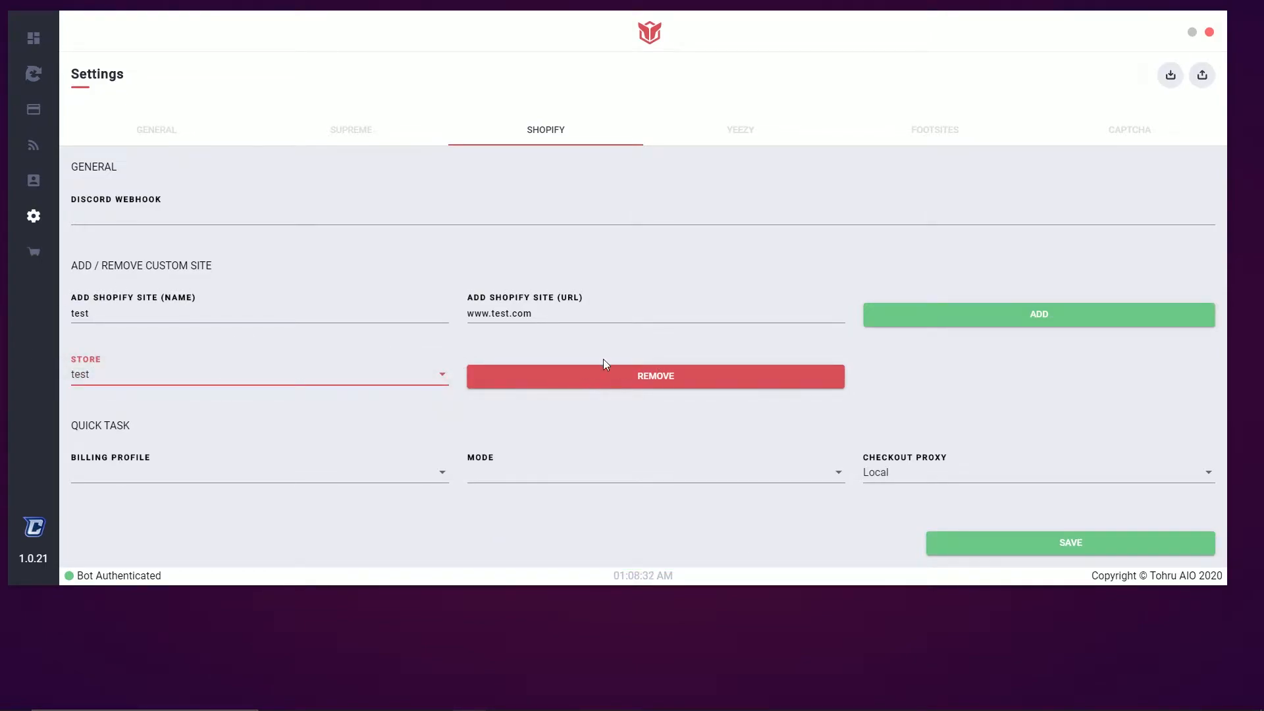
click(649, 376)
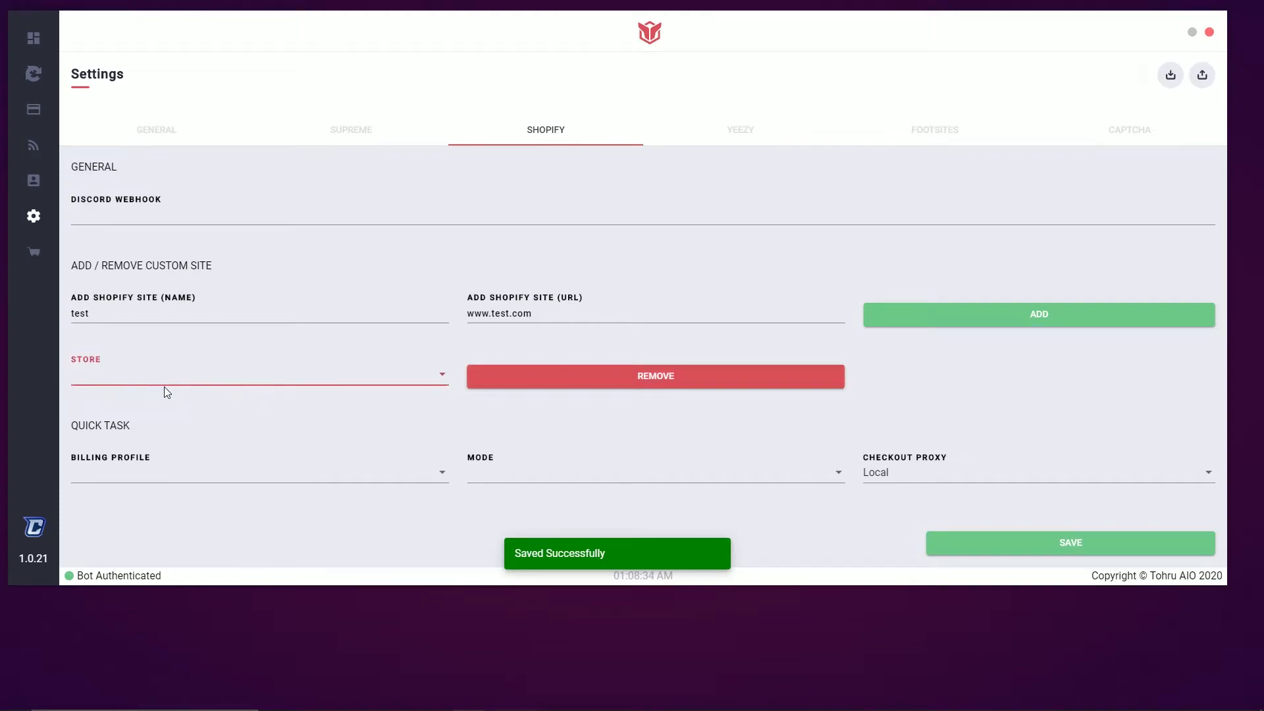
Give Shopify quick tasks a billing profile, Safe mode and Local checkout proxy
click(536, 426)
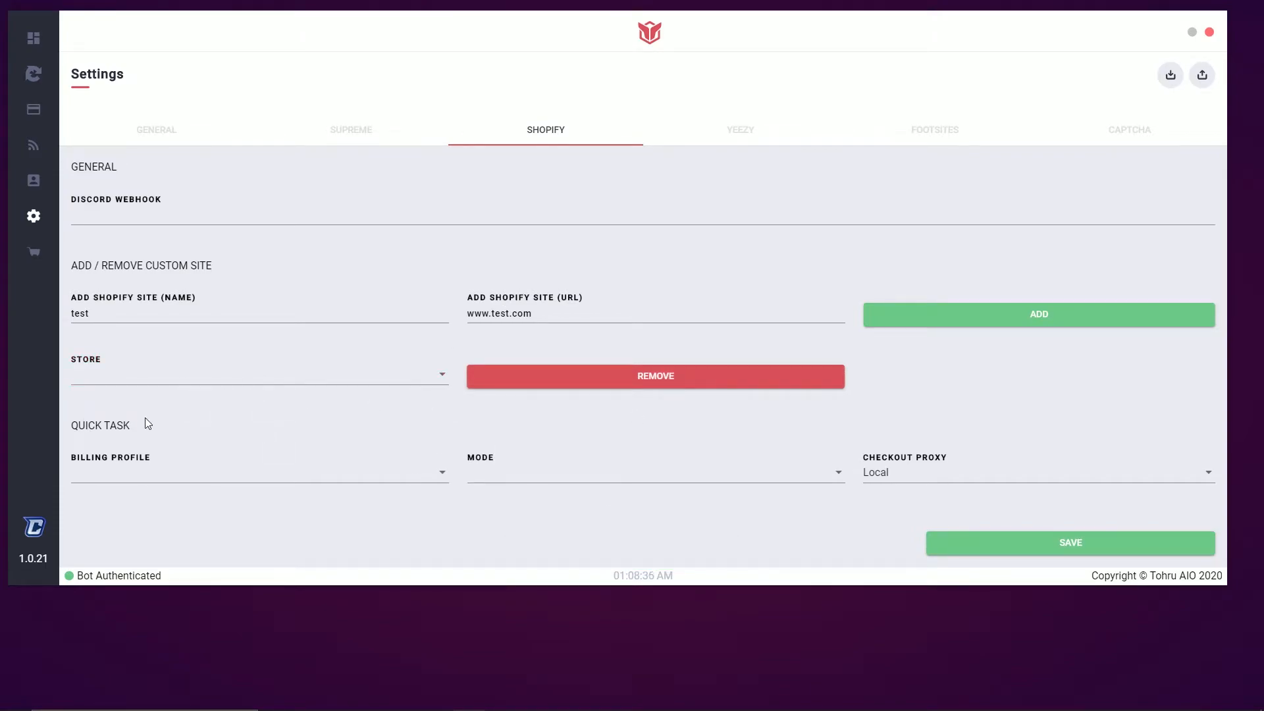
click(293, 481)
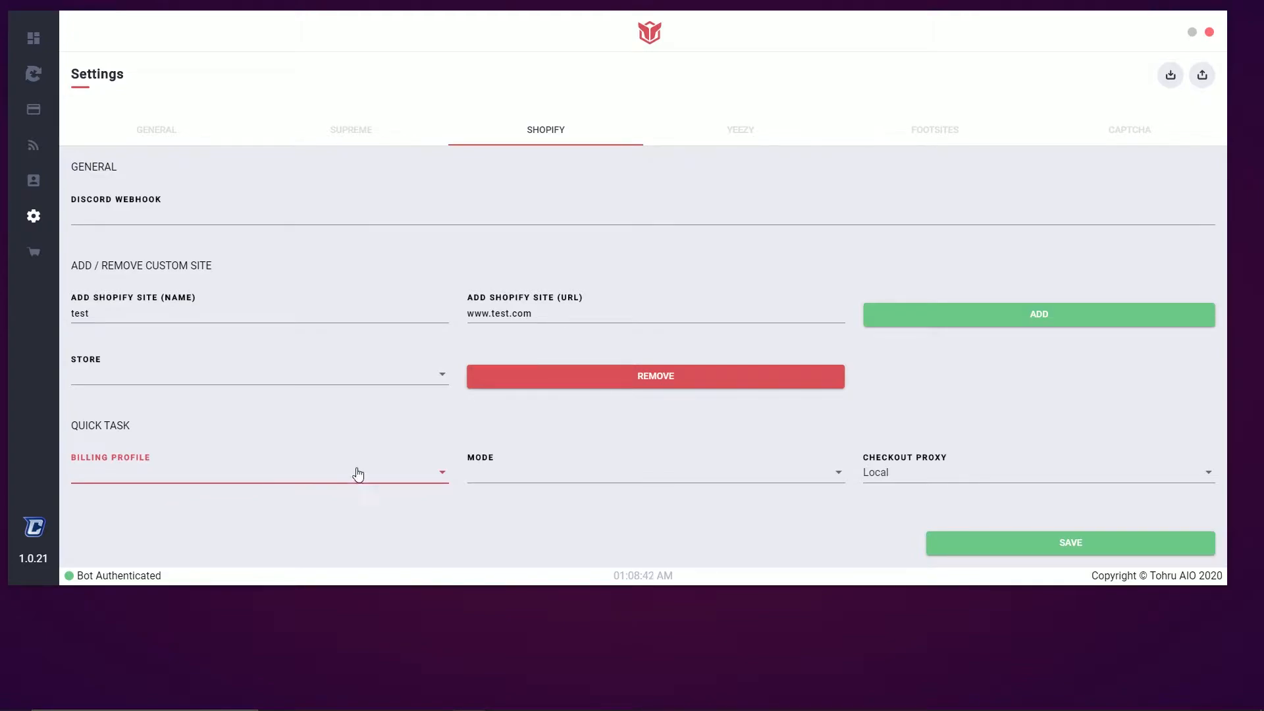
click(510, 474)
click(516, 472)
click(941, 479)
click(874, 474)
click(741, 133)
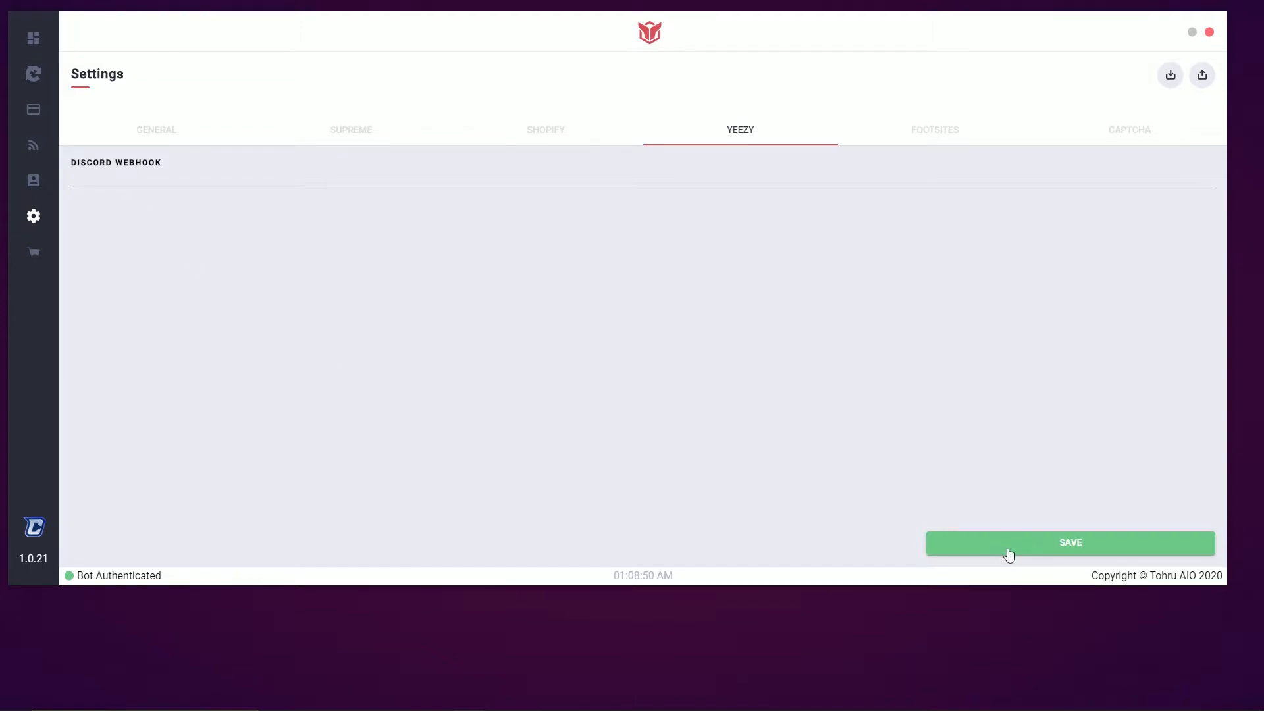
Look through the Footsites and Captcha settings, leaving AYCD Autosolve switched off
click(915, 130)
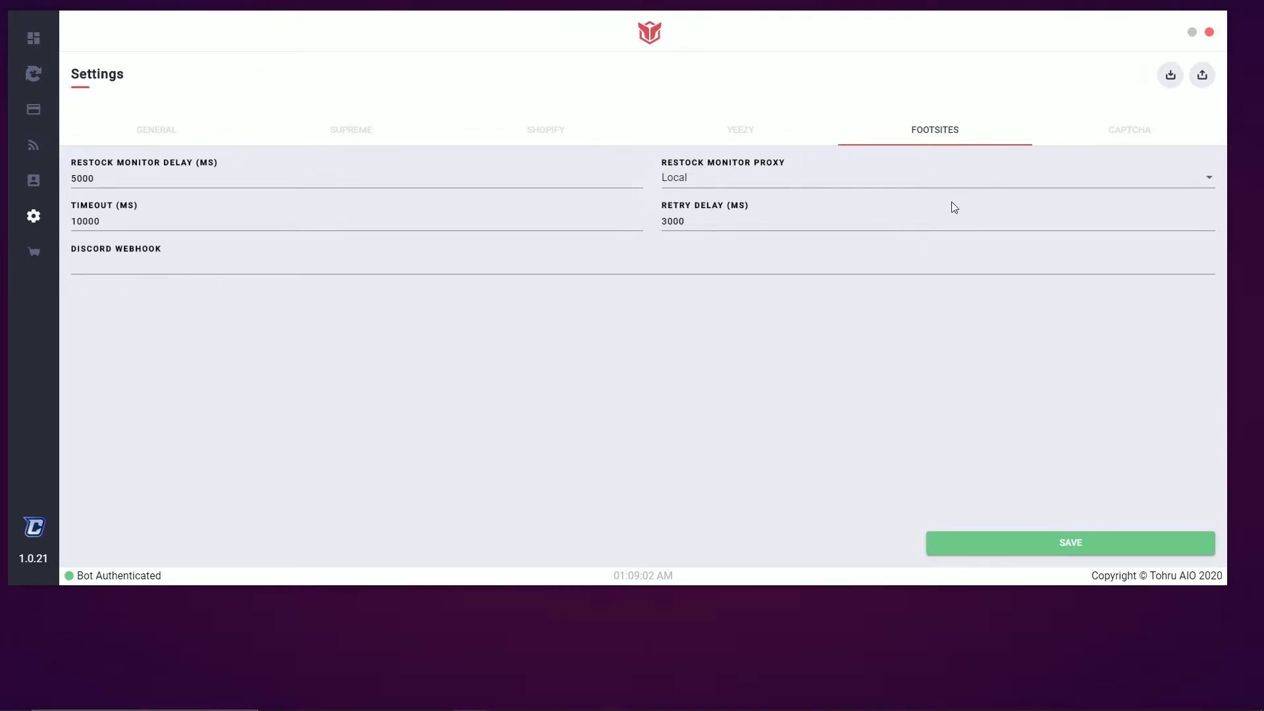
click(1129, 130)
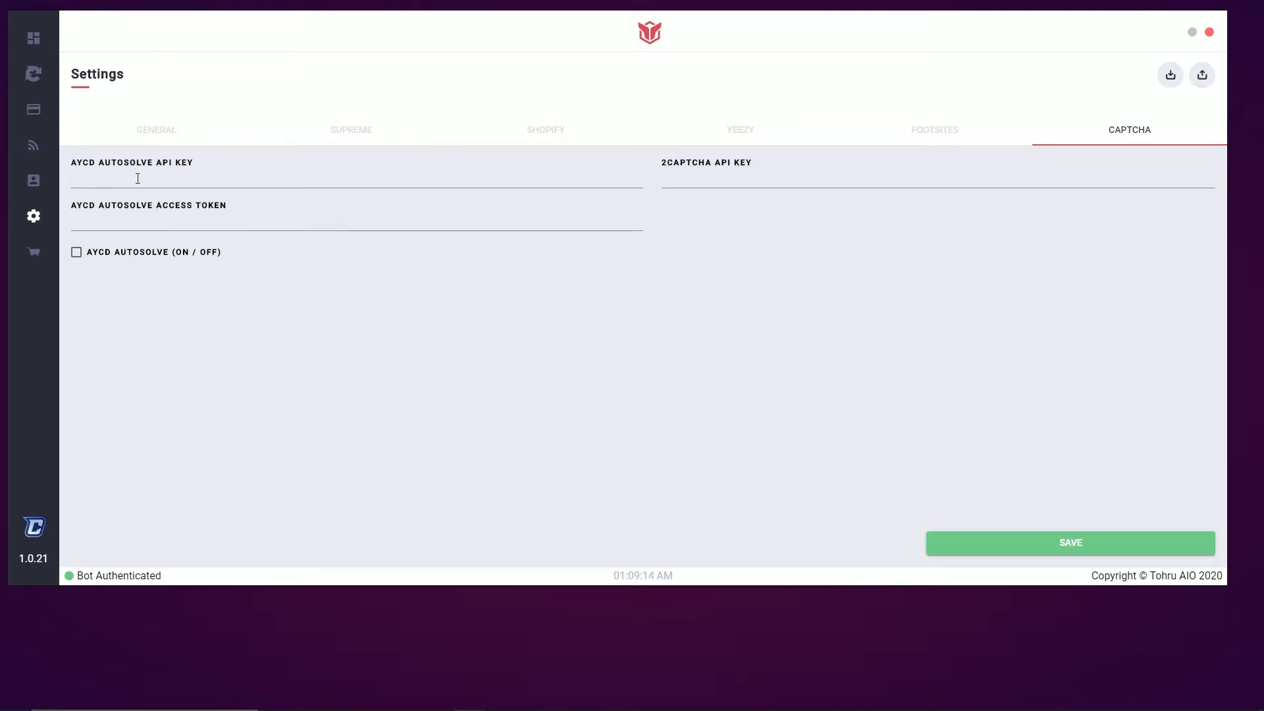
click(77, 253)
click(77, 253)
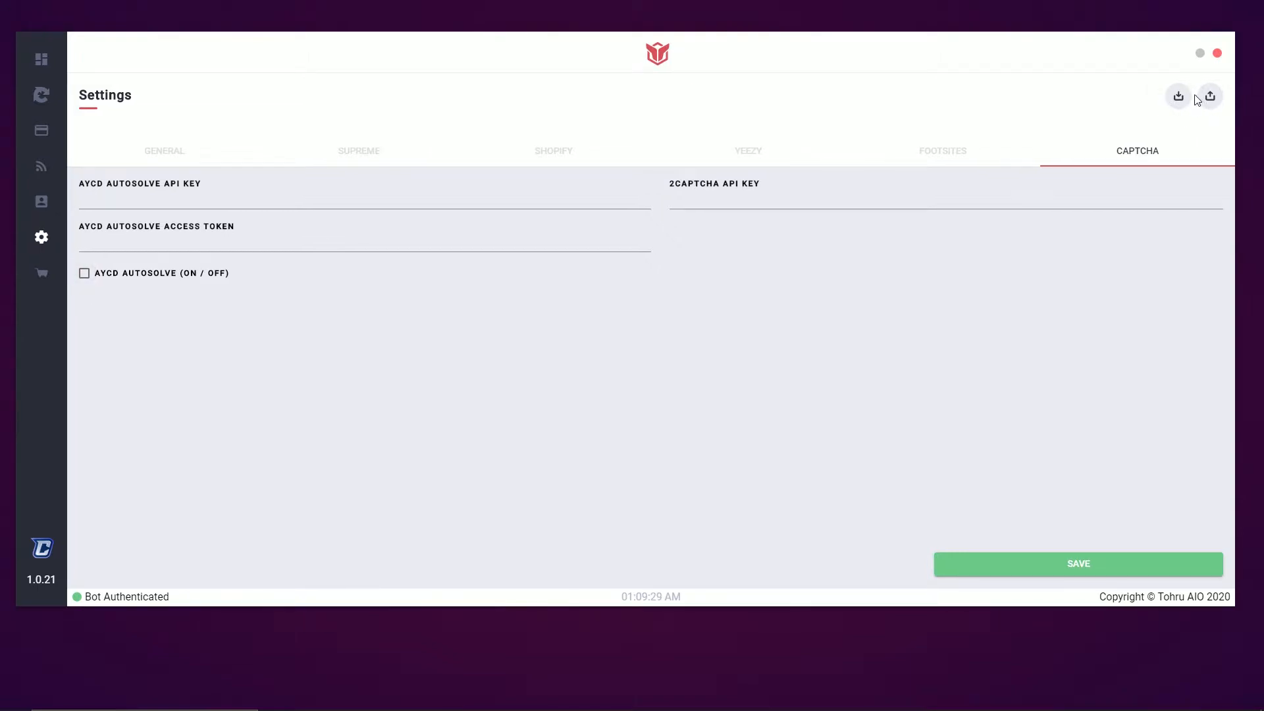
Cancel a settings import and go to the empty Logins page
click(1178, 96)
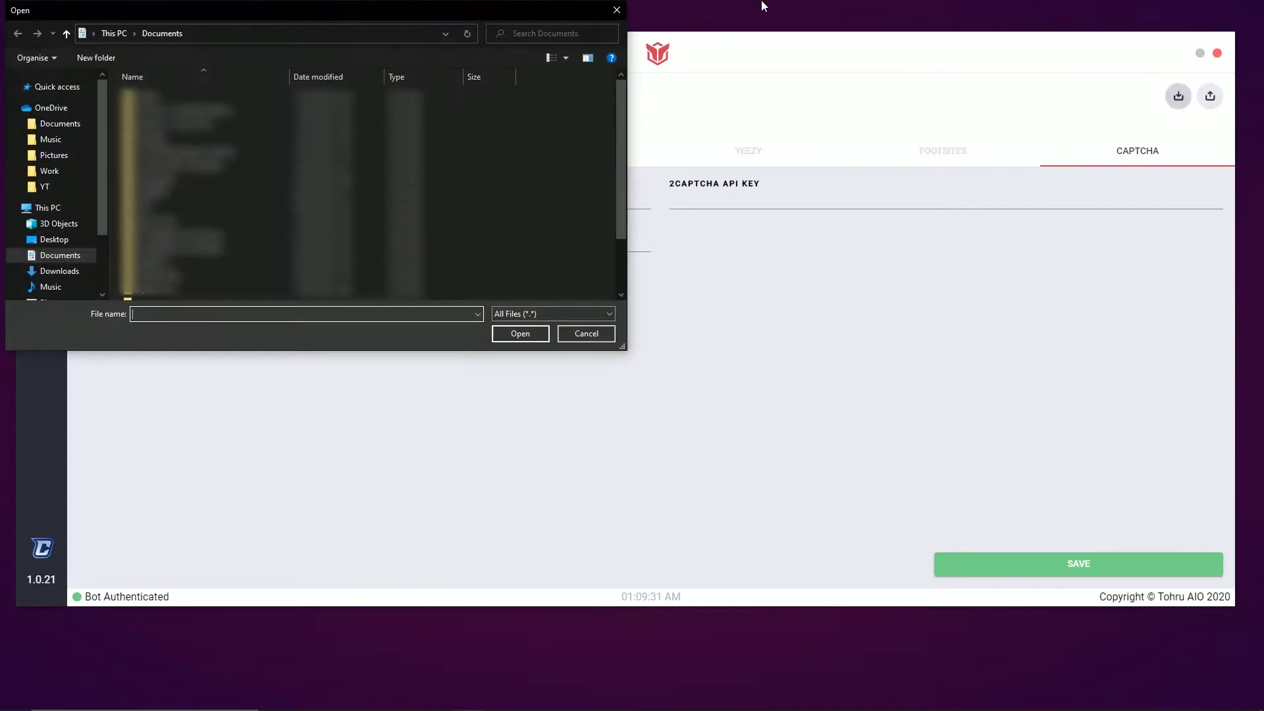
click(612, 9)
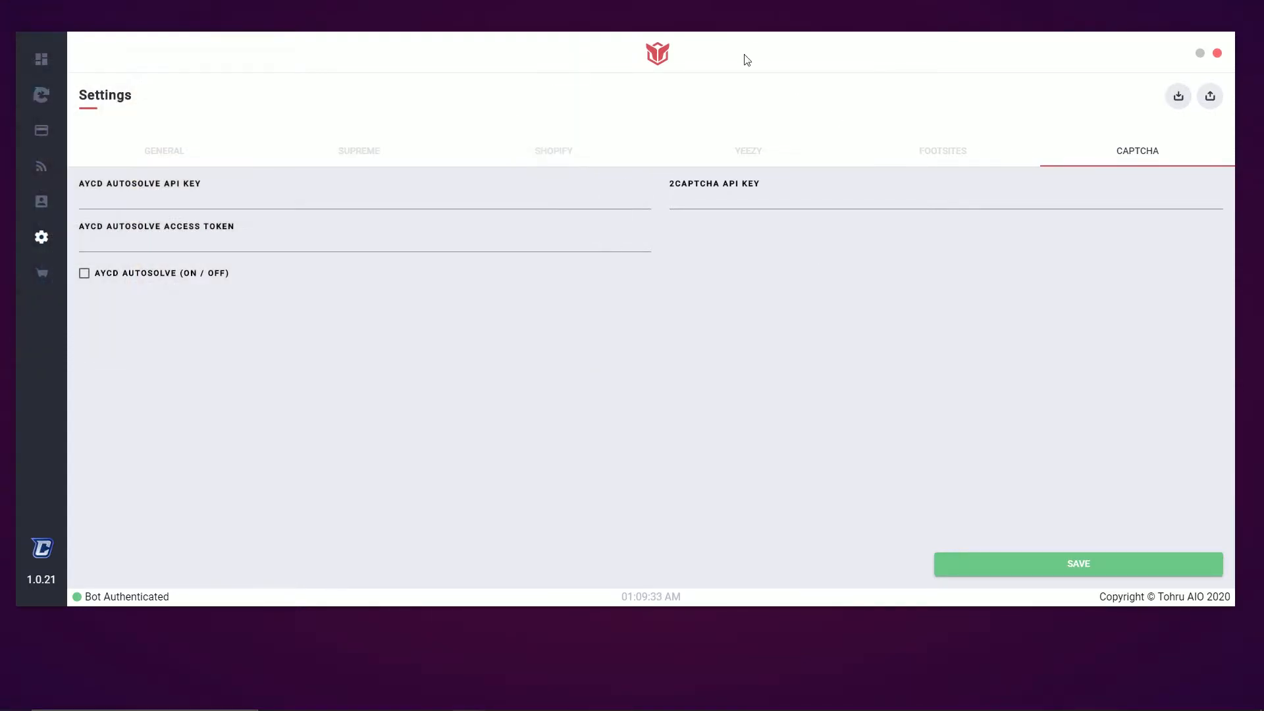
click(41, 201)
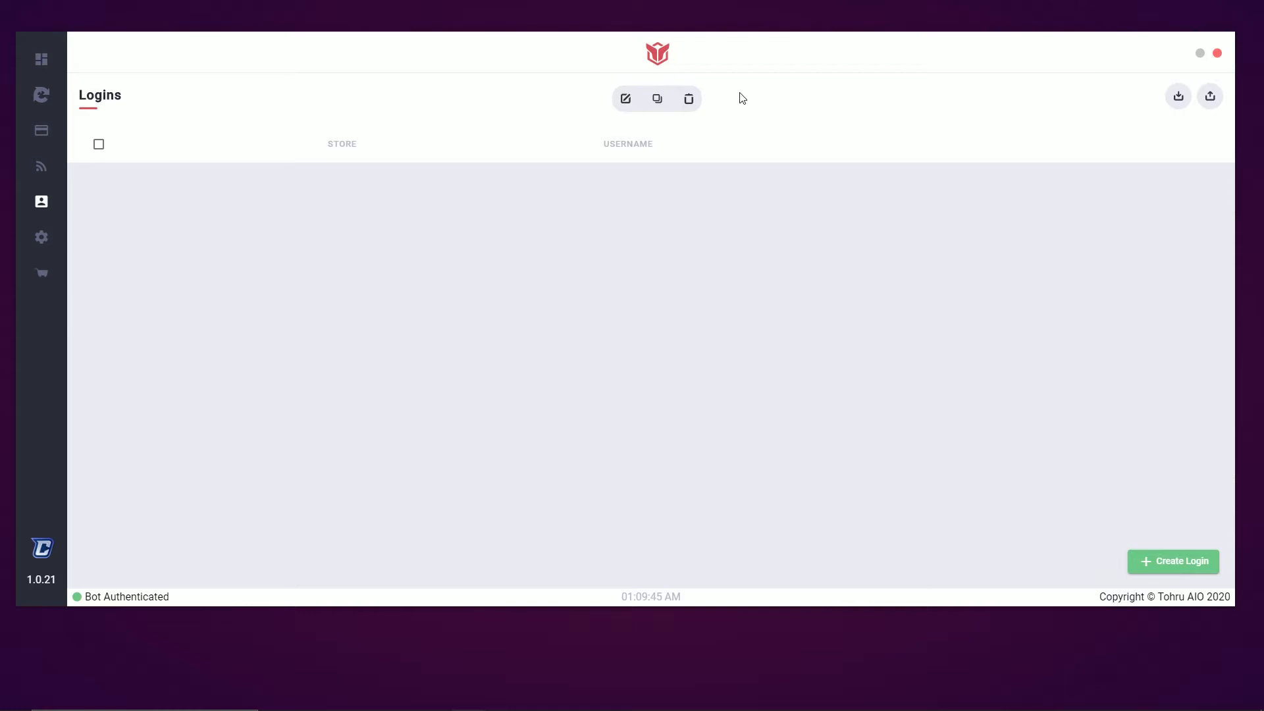
Start a new store login and choose Solestop as its store
click(1183, 566)
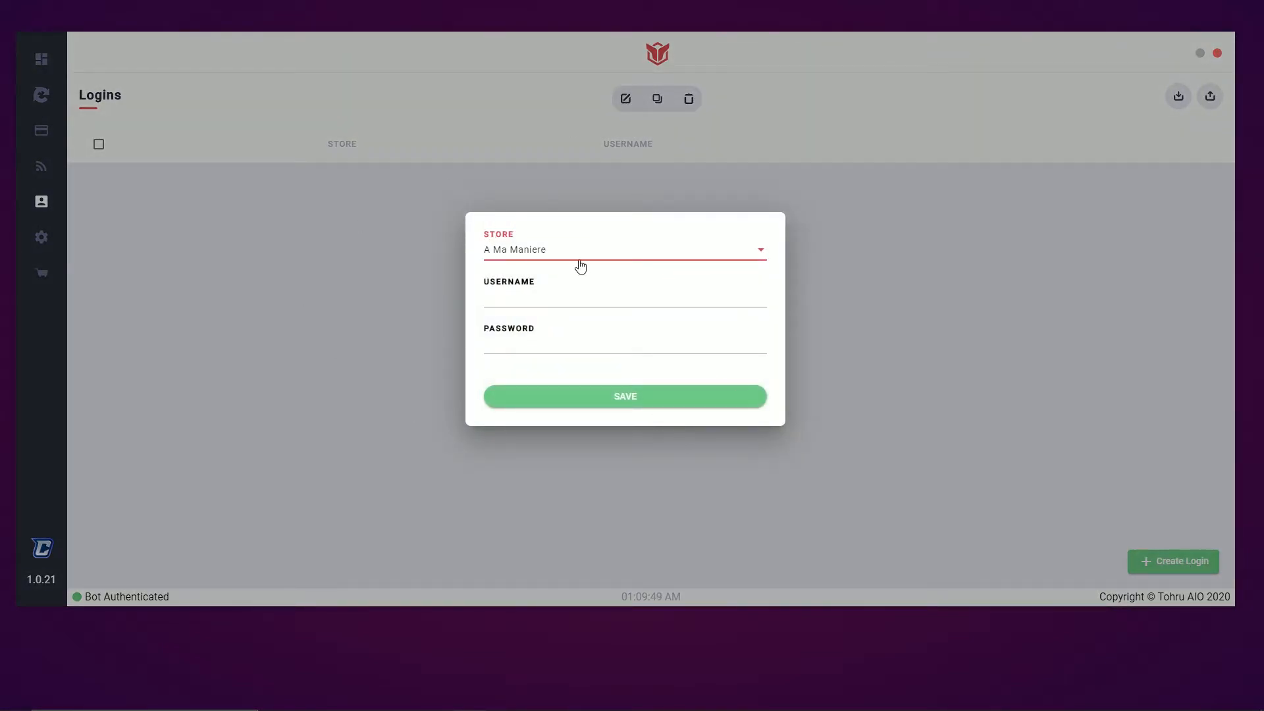
click(580, 266)
drag(773, 254, 768, 369)
scroll(602, 296, up, 5)
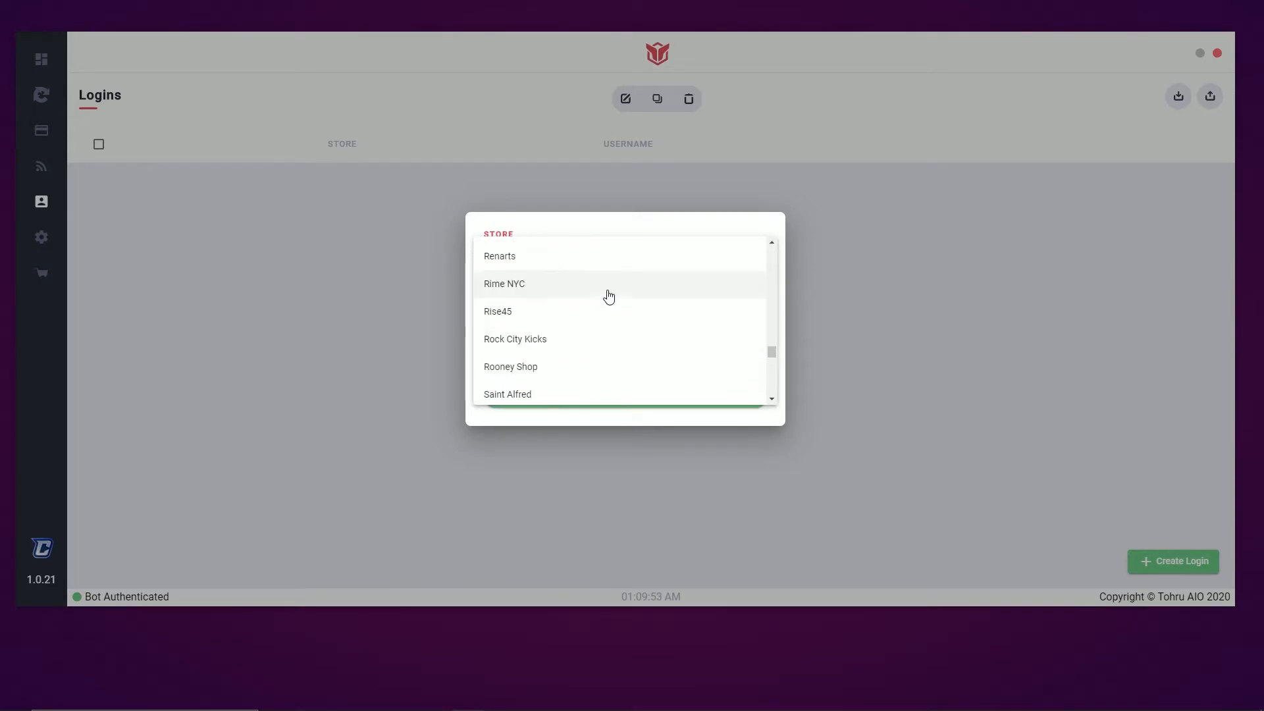
scroll(635, 321, up, 3)
scroll(649, 309, down, 4)
scroll(653, 302, down, 5)
scroll(578, 327, down, 2)
click(500, 363)
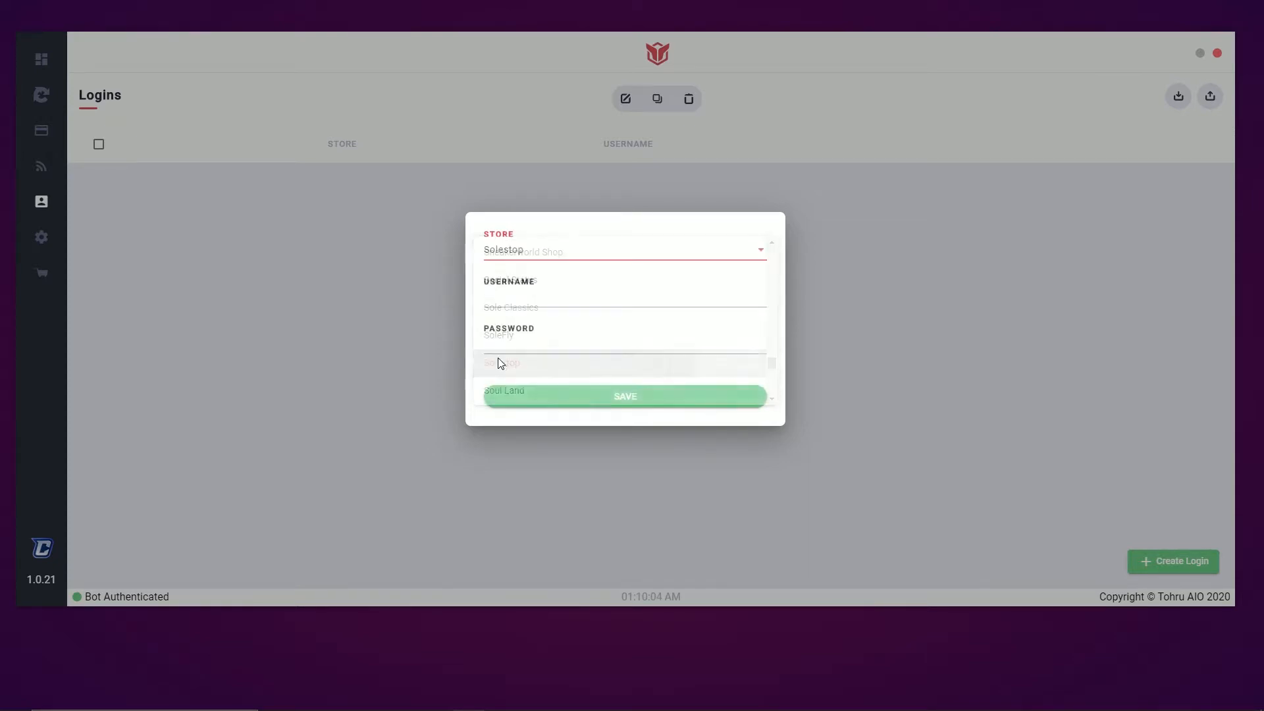
Enter the login's username and password and save the Solestop login
click(559, 300)
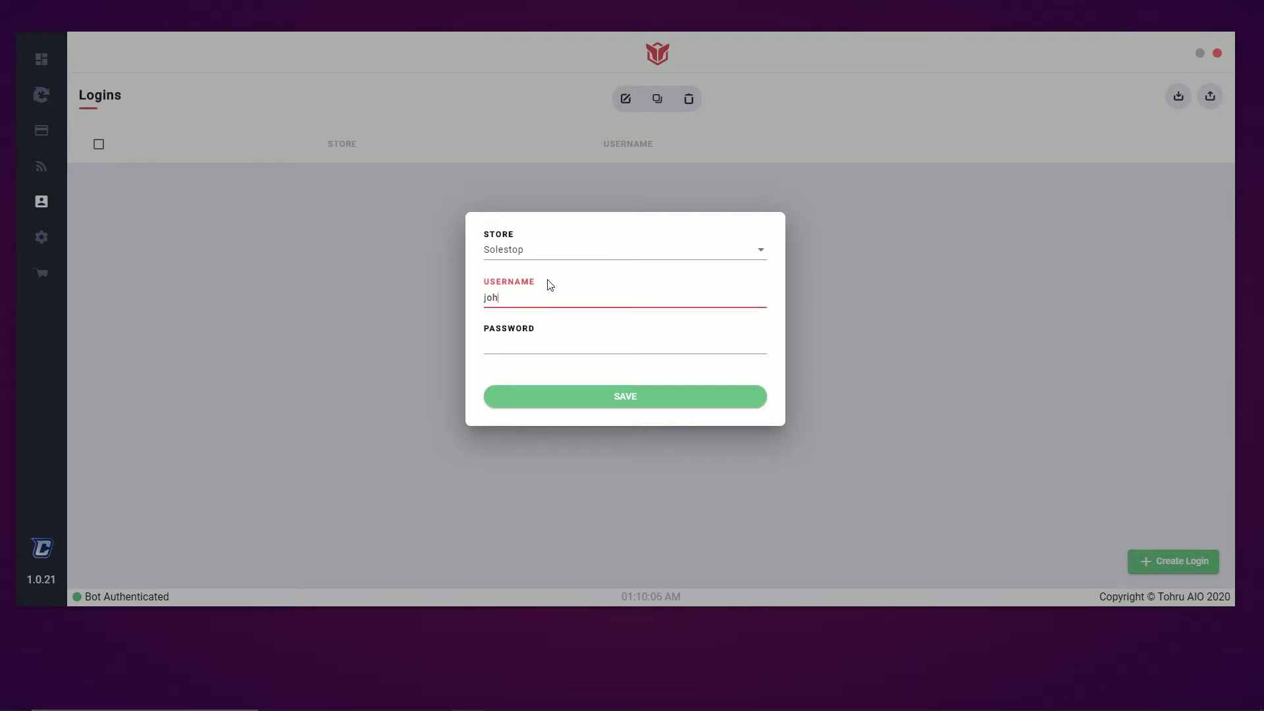
text(johndow)
key(BackSpace)
text(e1)
key(Tab)
text(12345)
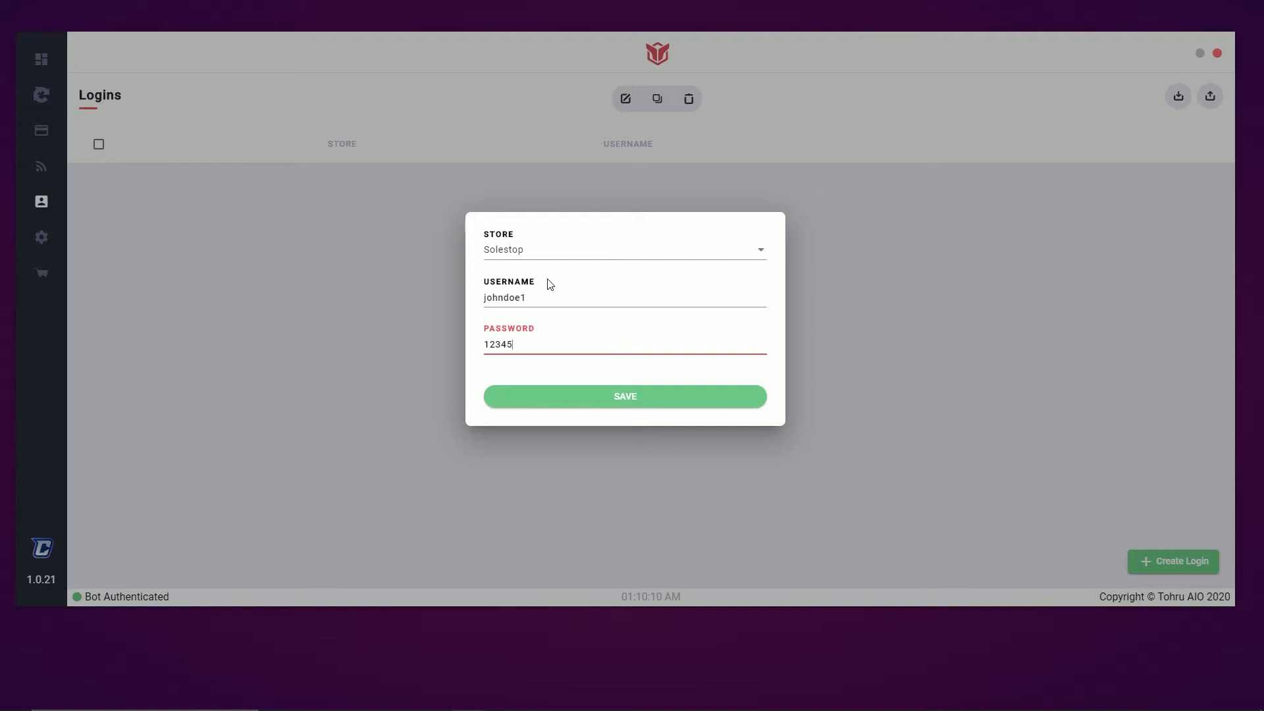
text(678910)
click(678, 397)
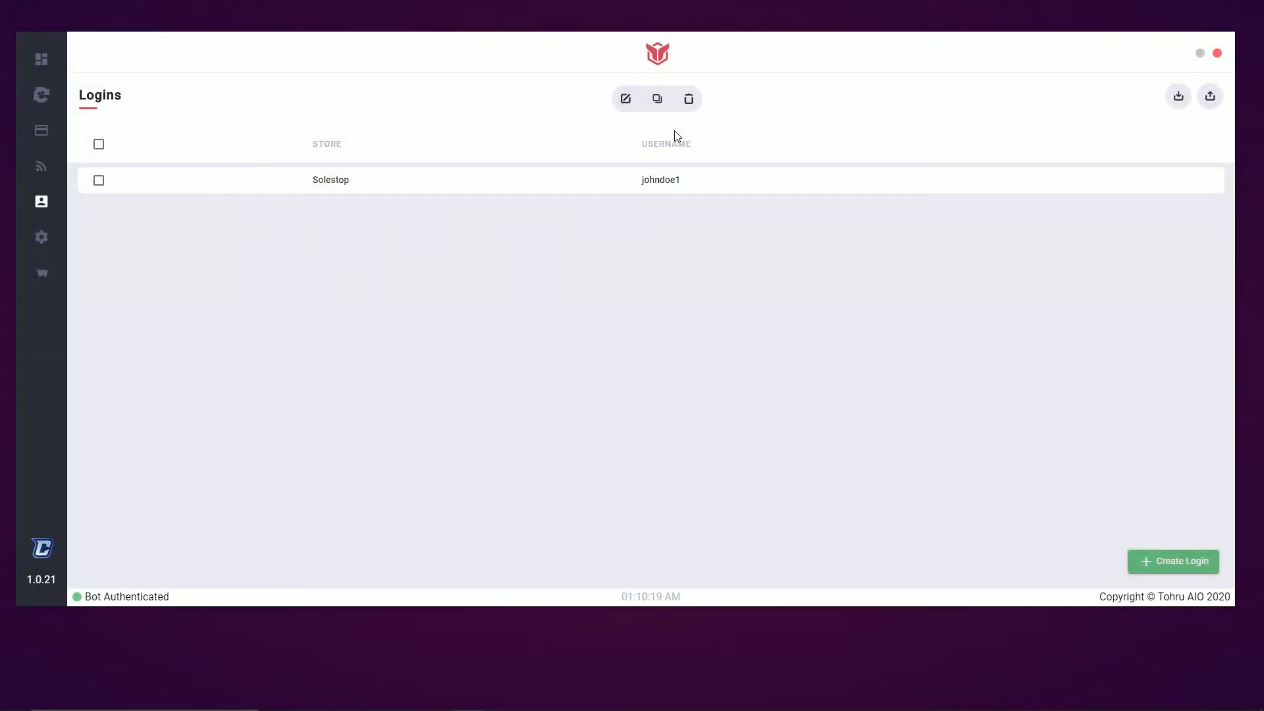
Try the login selection checkboxes and re-save the Solestop login unchanged through Edit
click(99, 180)
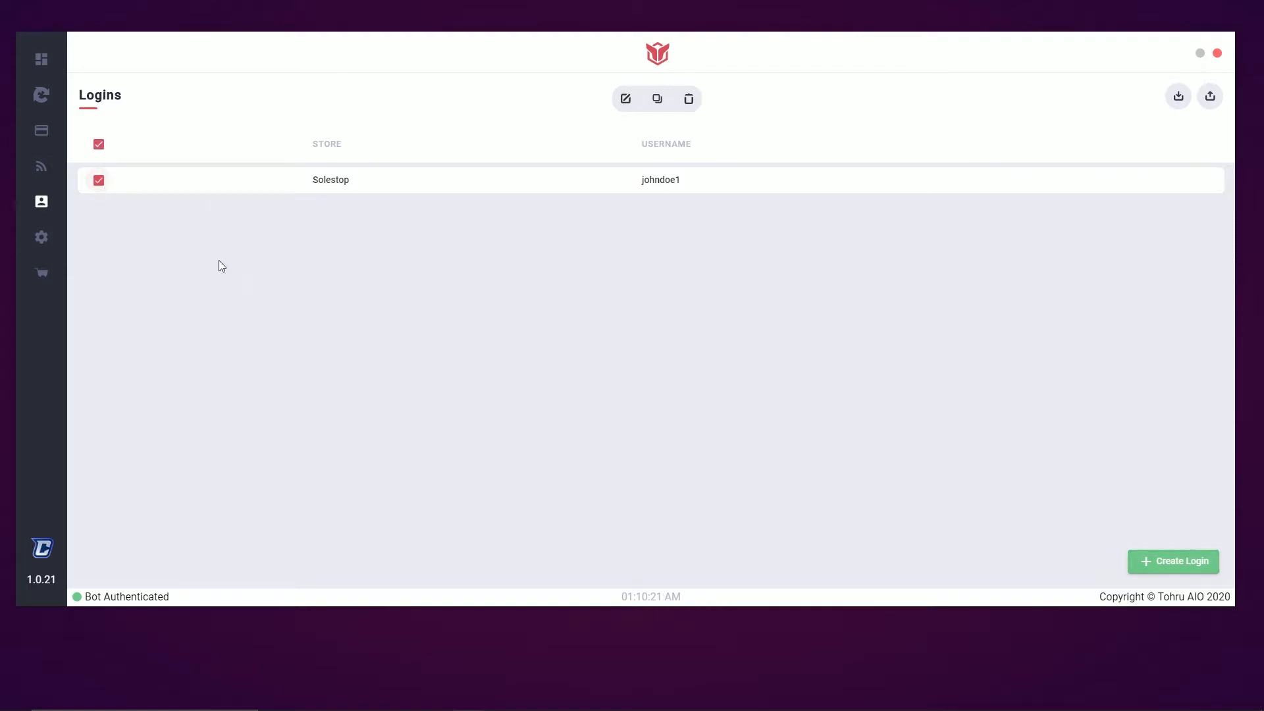
click(99, 180)
click(99, 144)
click(99, 144)
click(99, 180)
click(626, 100)
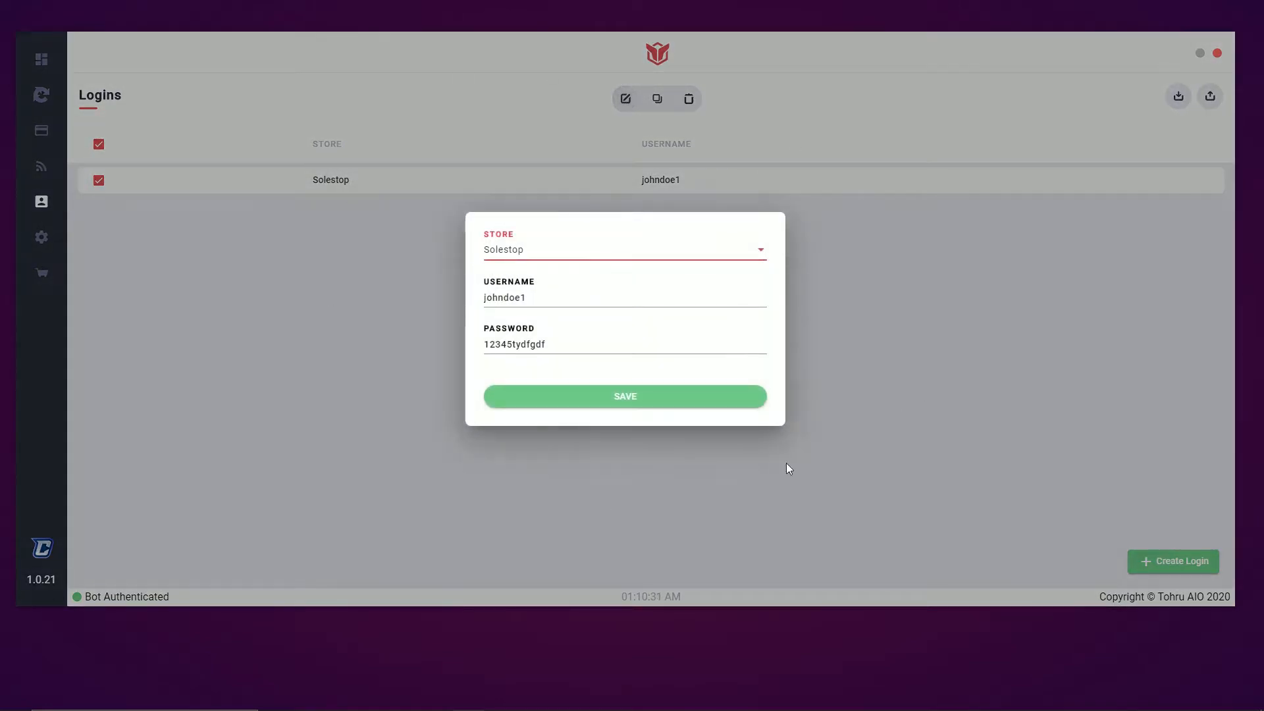
click(636, 397)
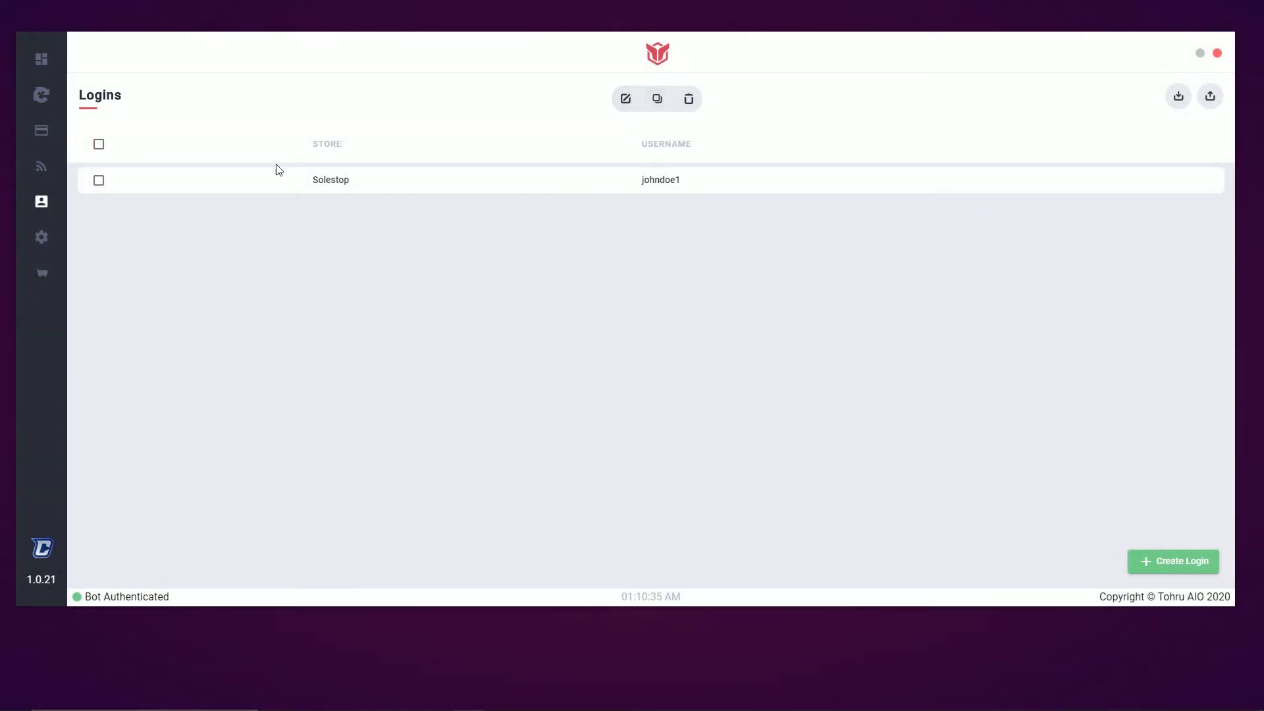
Duplicate the Solestop login and delete the copy
click(99, 180)
click(657, 99)
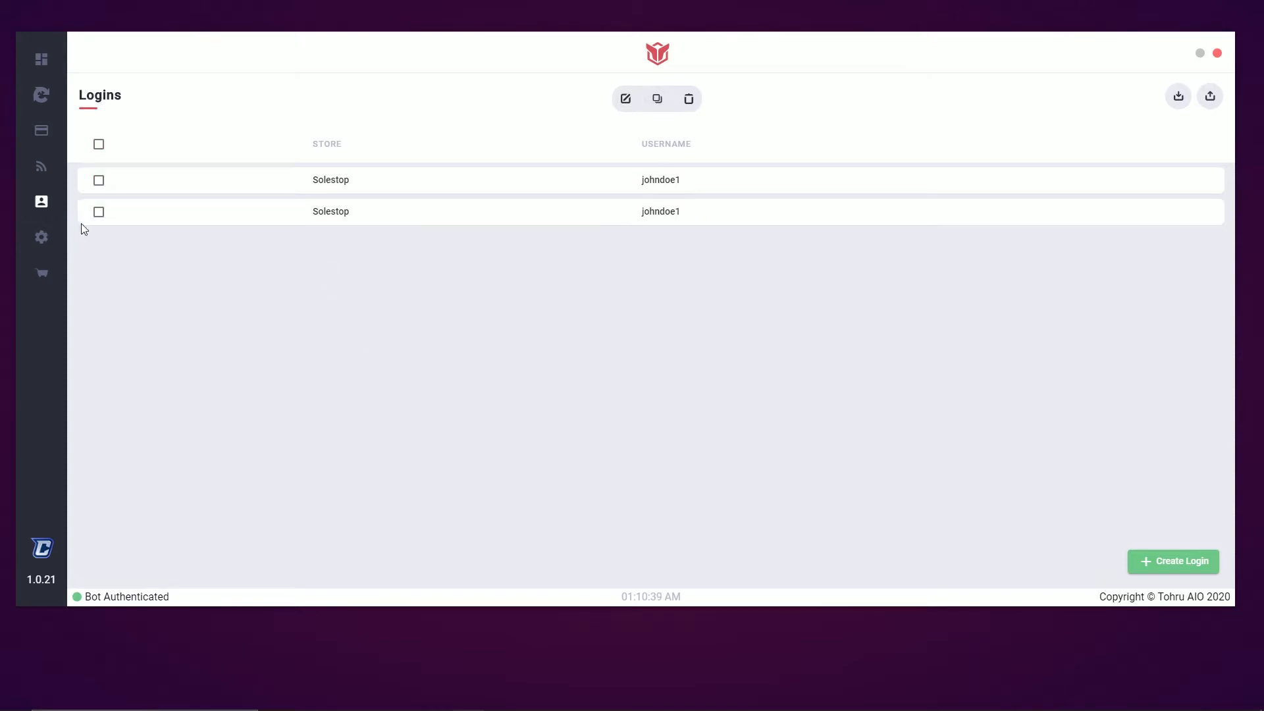
click(689, 100)
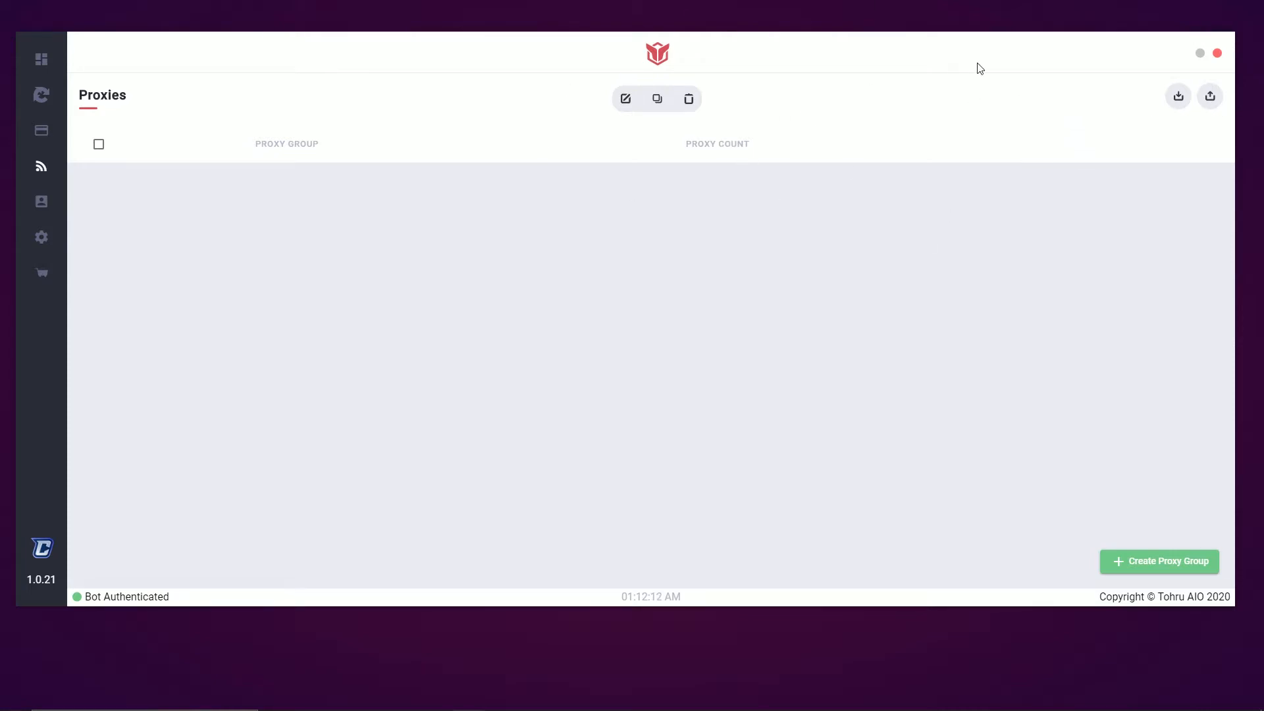
Create the Video Test proxy group by pasting one proxy into it and saving
click(1138, 563)
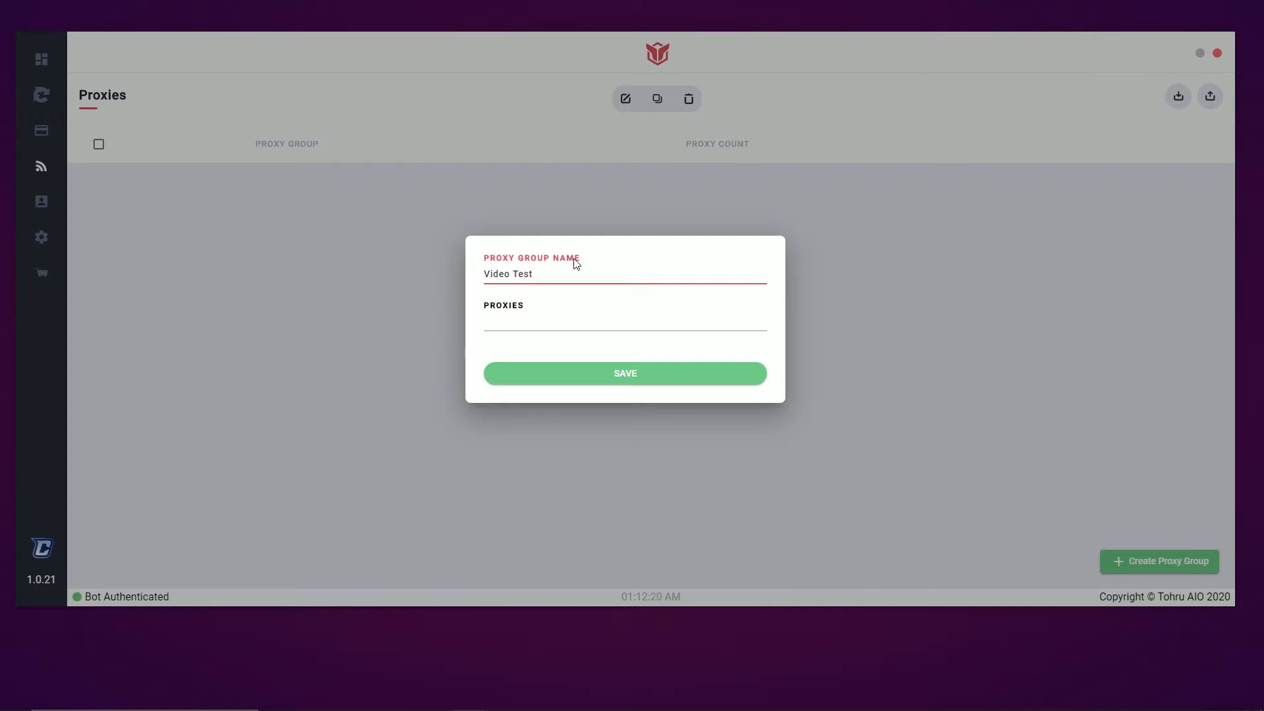
click(545, 330)
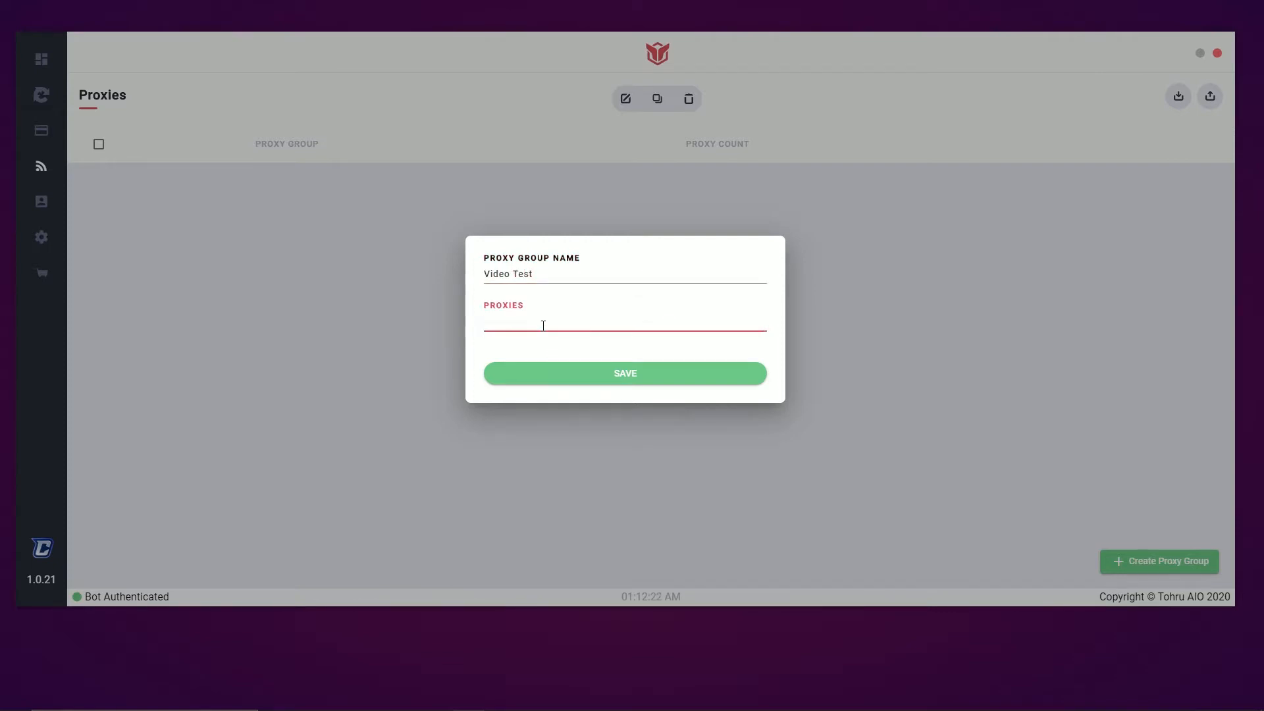
key(ctrl+v)
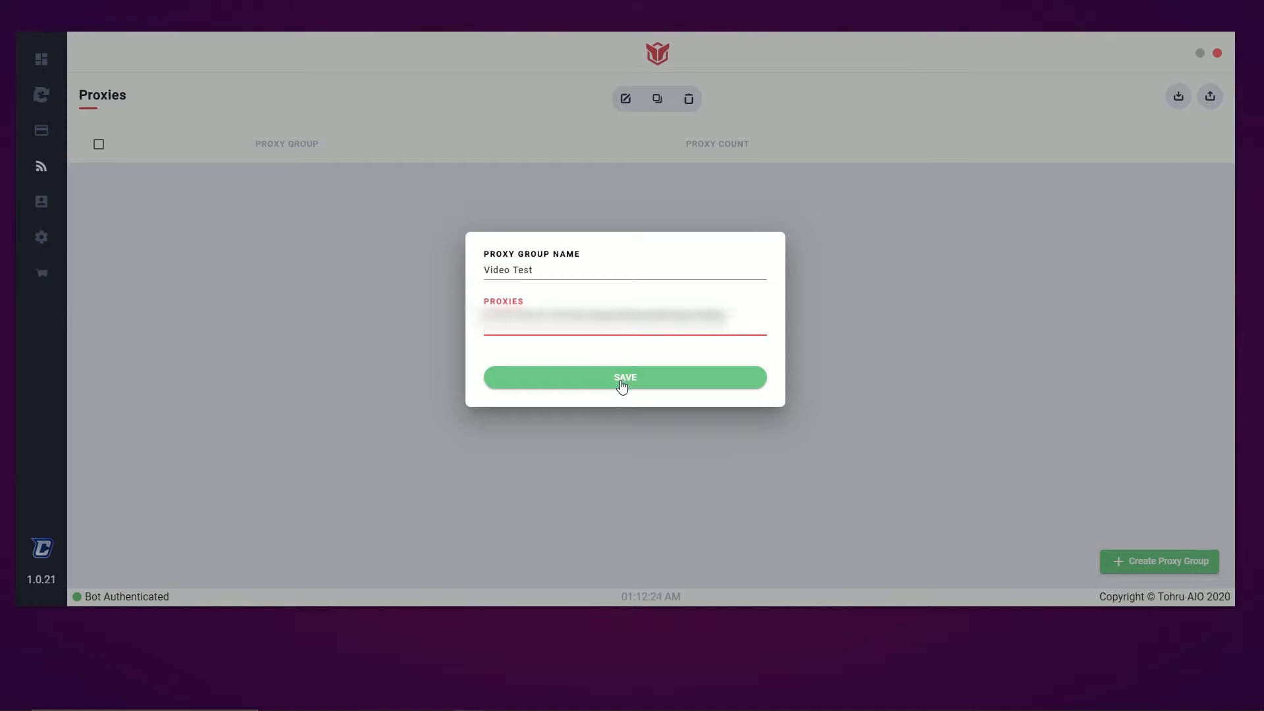
click(622, 389)
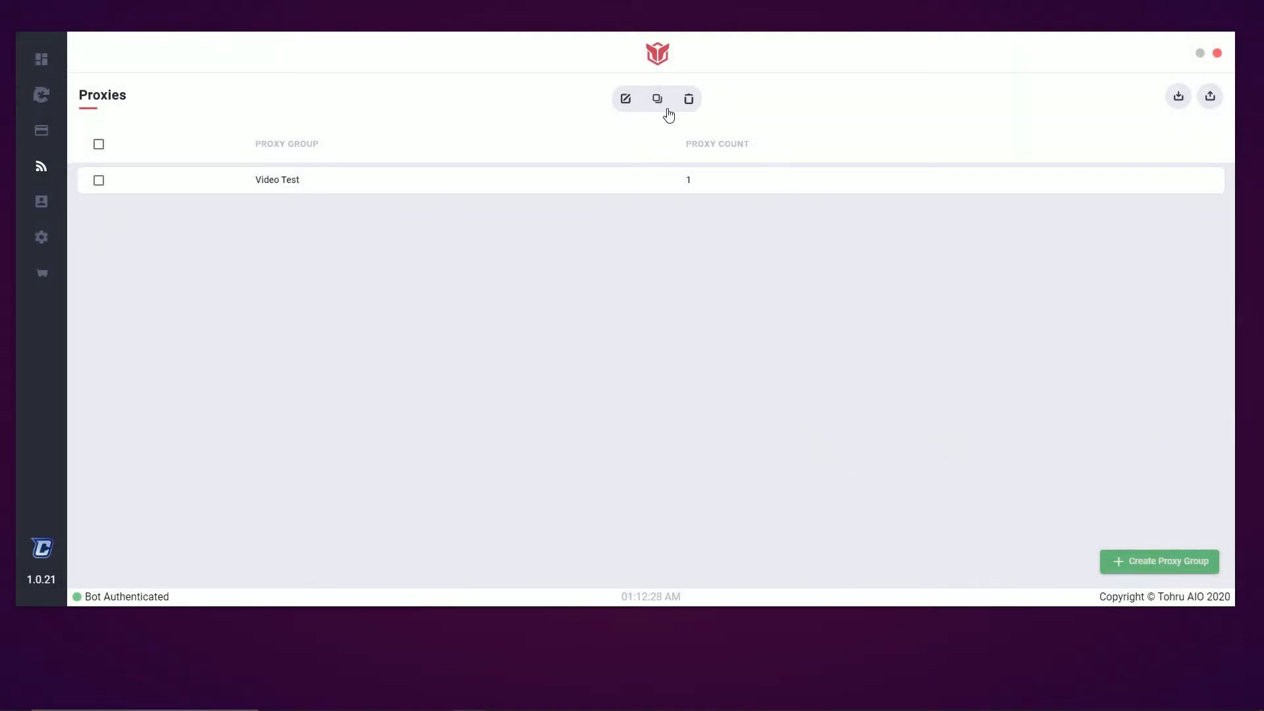
Try selecting the Video Test group and re-save it unchanged through Edit
click(703, 180)
click(644, 192)
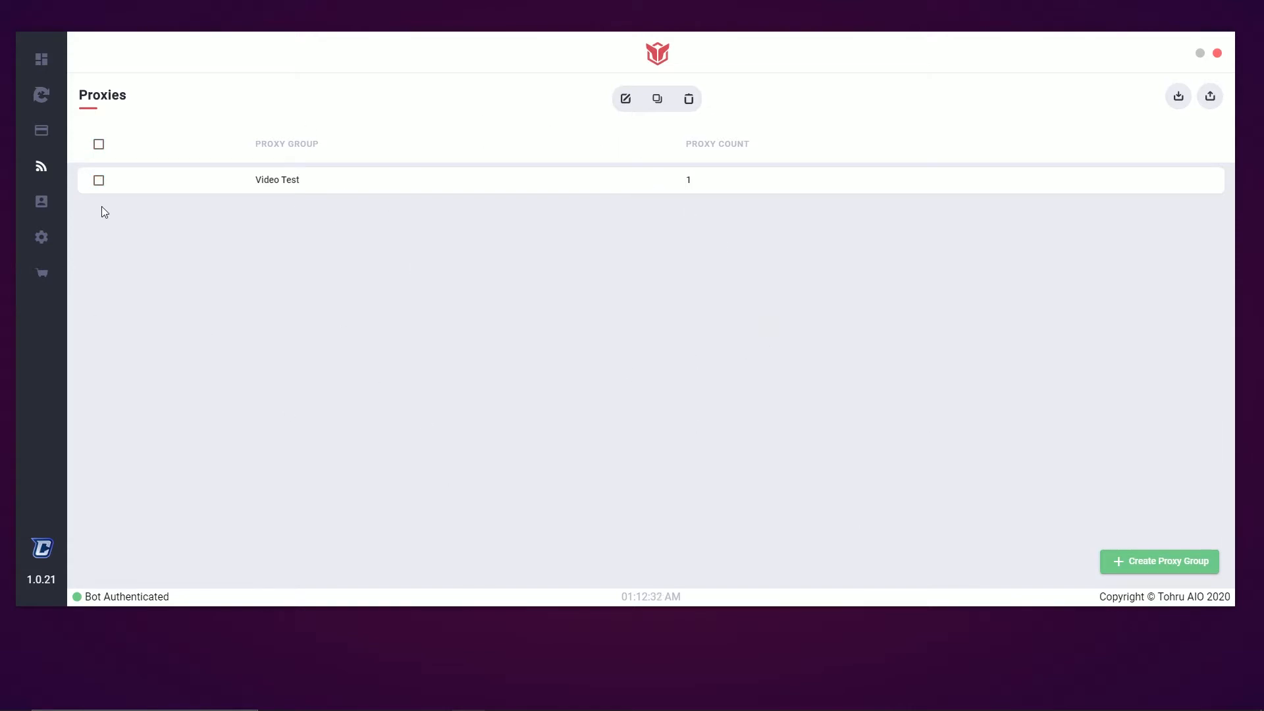
click(94, 183)
click(625, 99)
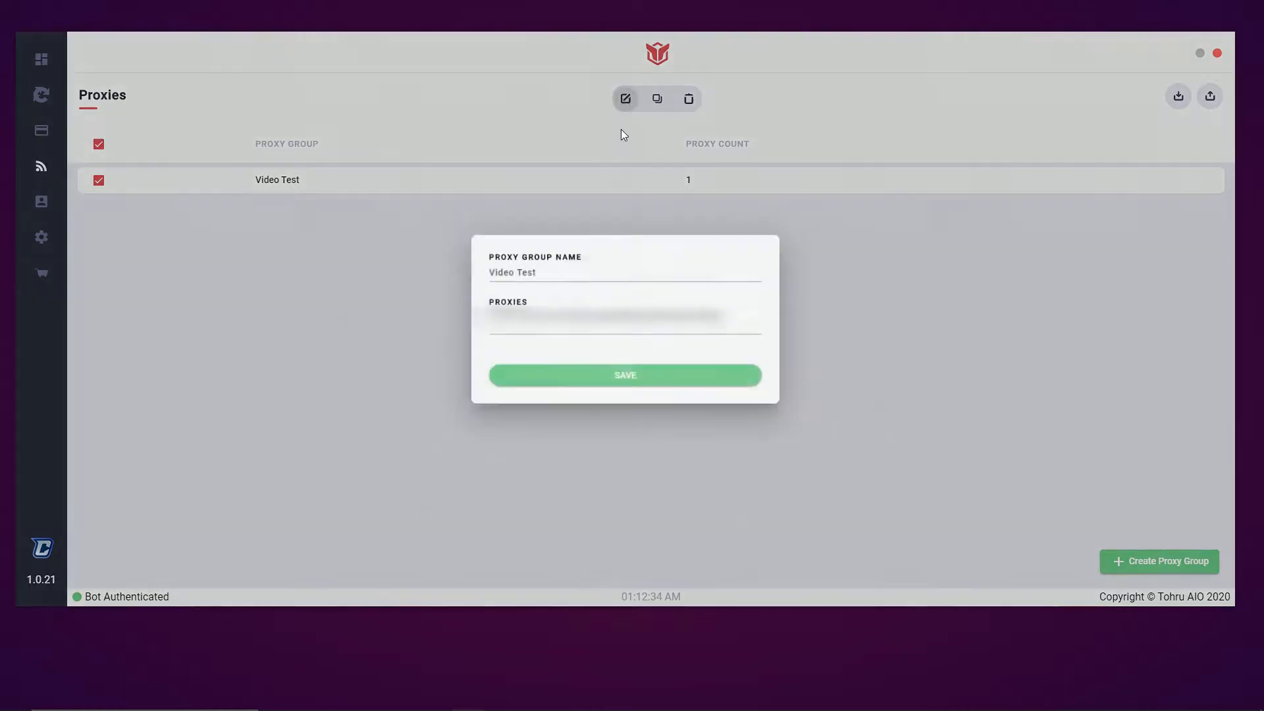
click(689, 383)
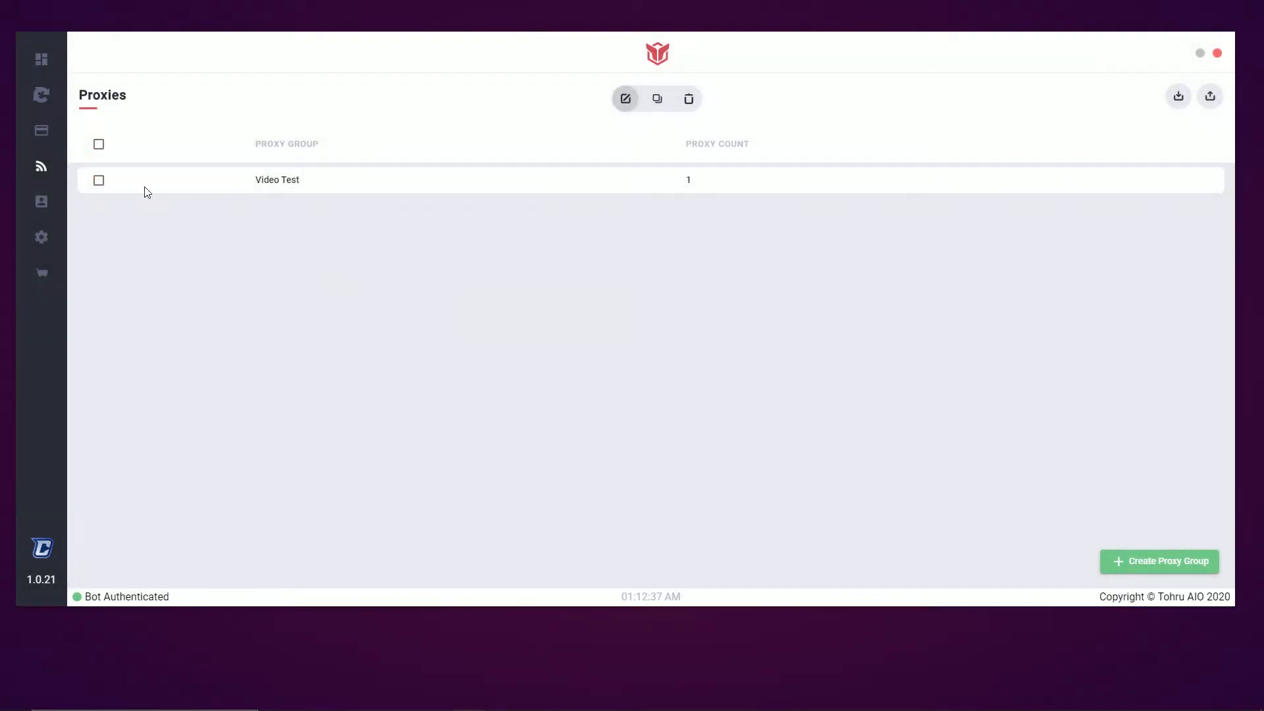
Duplicate the Video Test group and delete the Video Test 1 copy
click(99, 180)
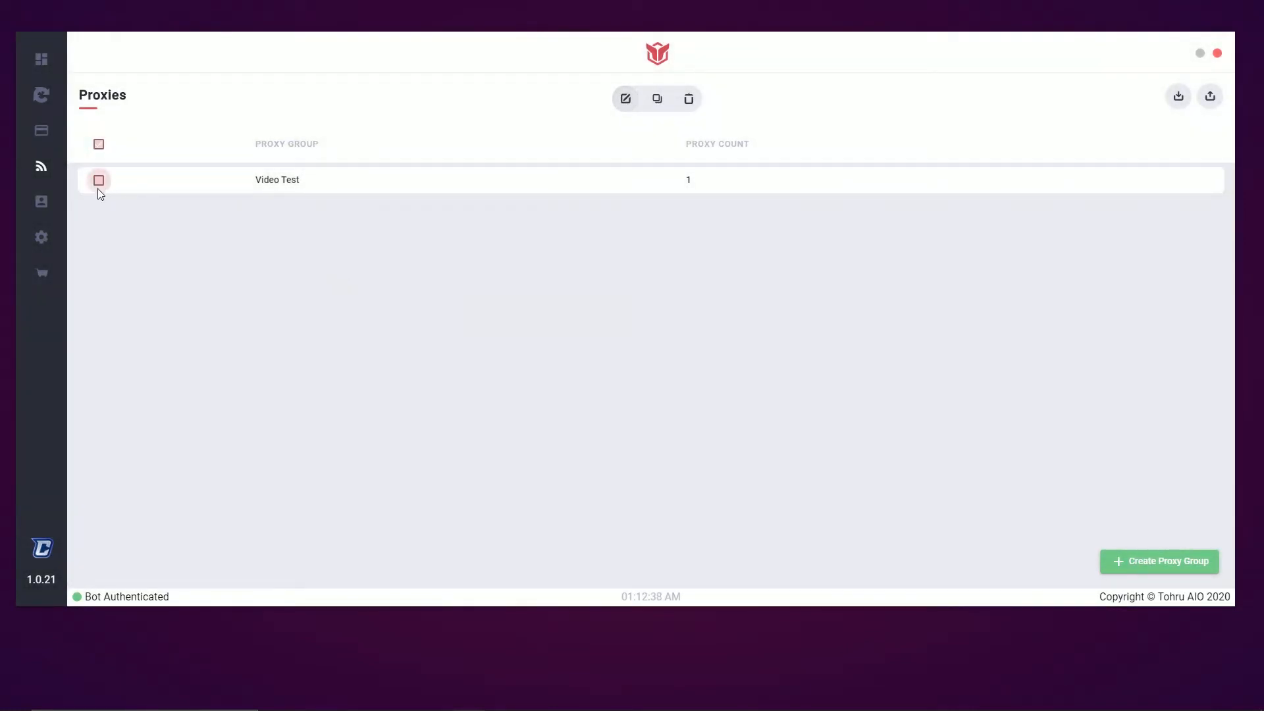
click(657, 99)
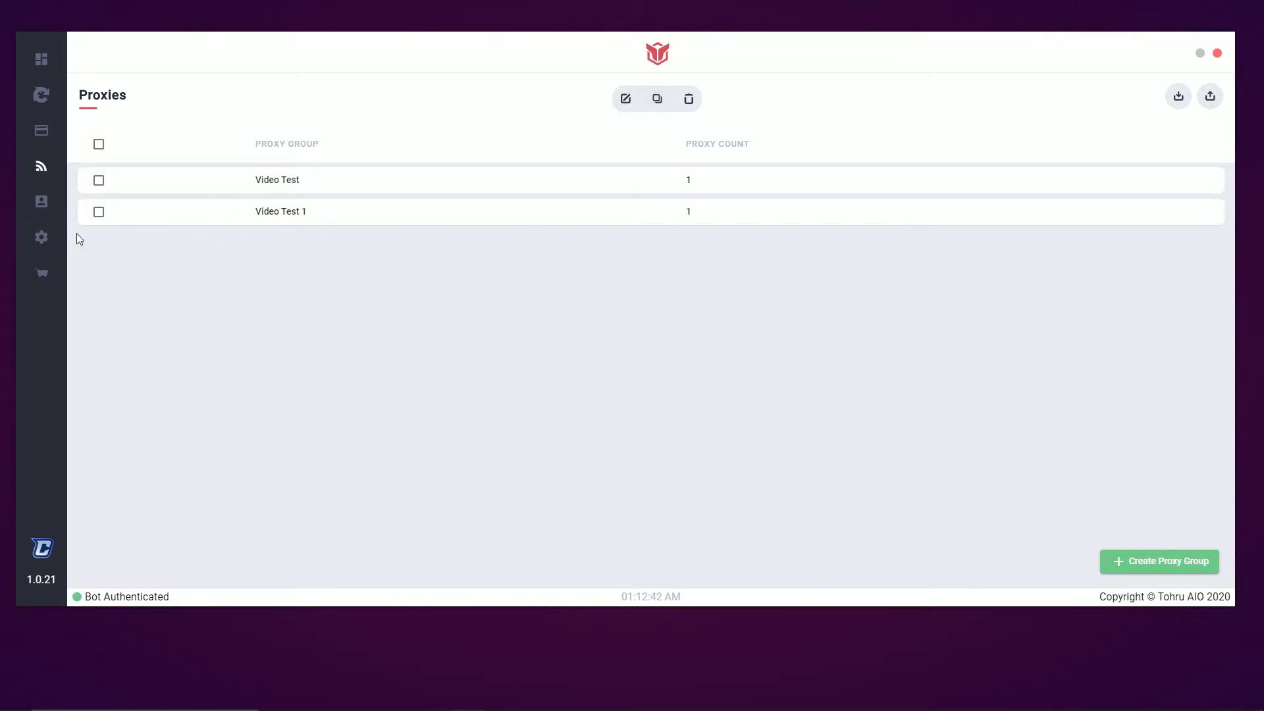
click(99, 212)
click(688, 99)
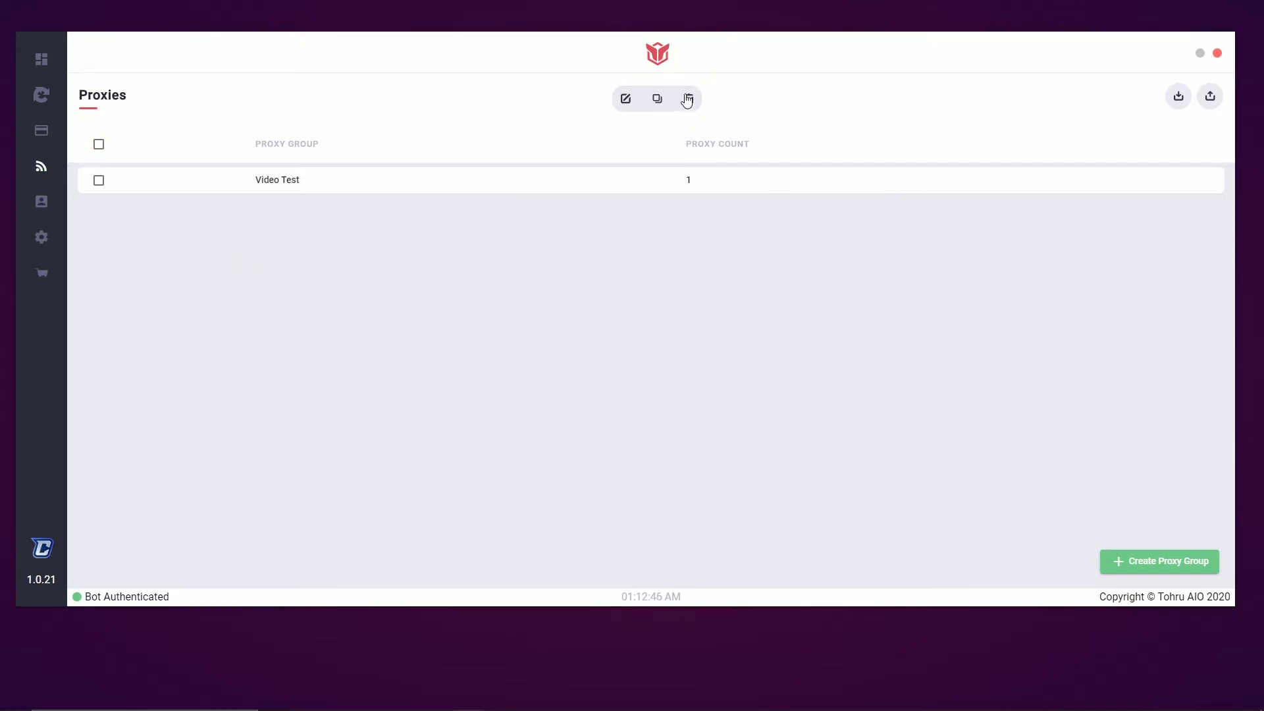
click(42, 130)
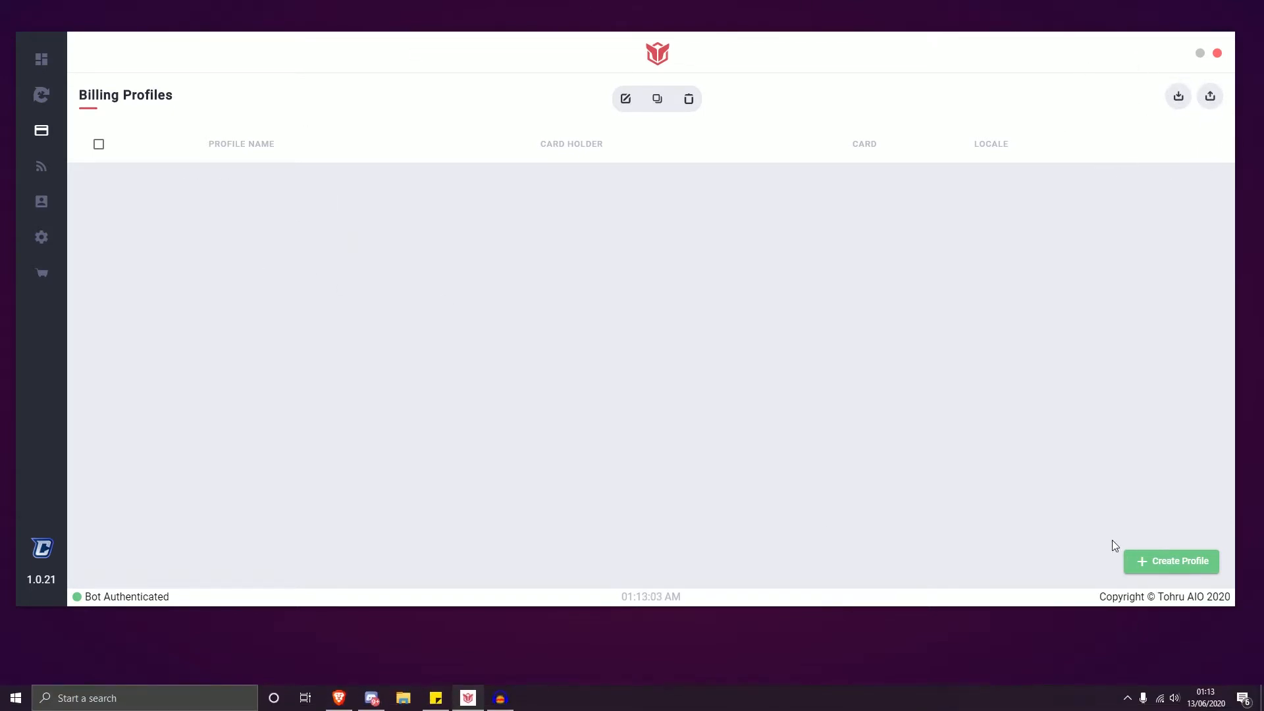
Create a new billing profile, starting its name and marking shipping same as billing
click(1158, 567)
click(529, 265)
text(Video test)
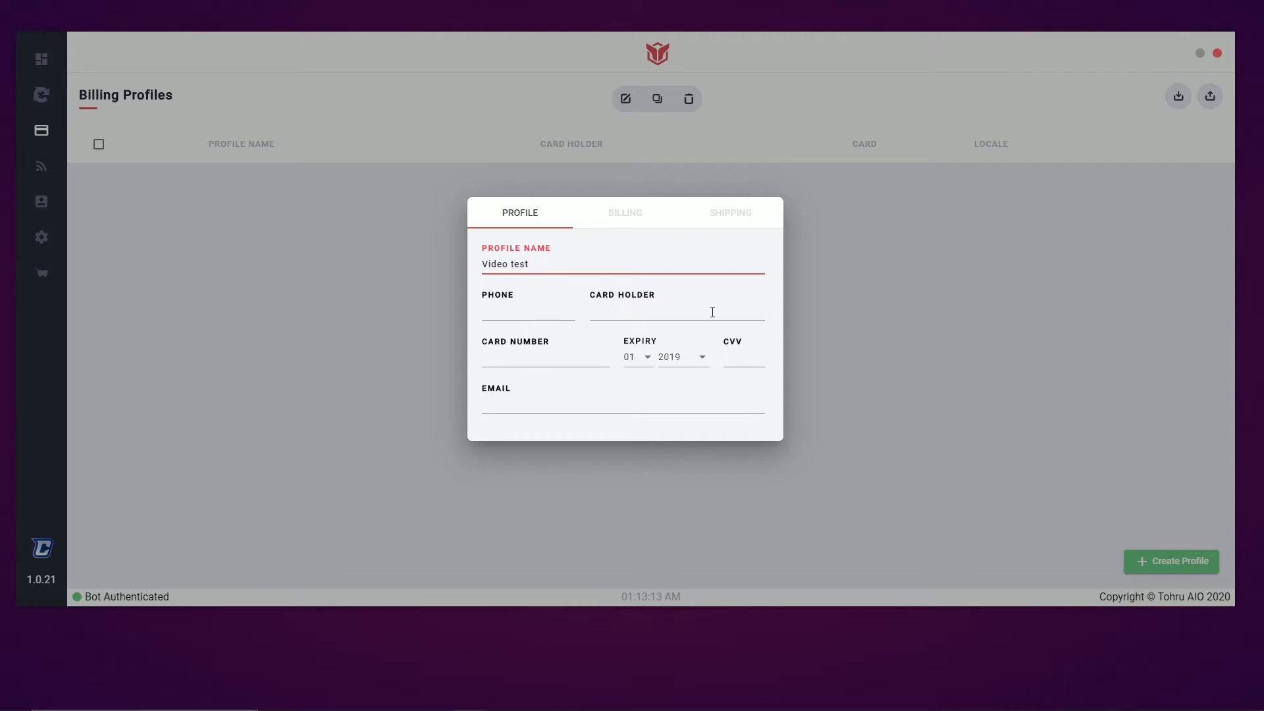
click(636, 218)
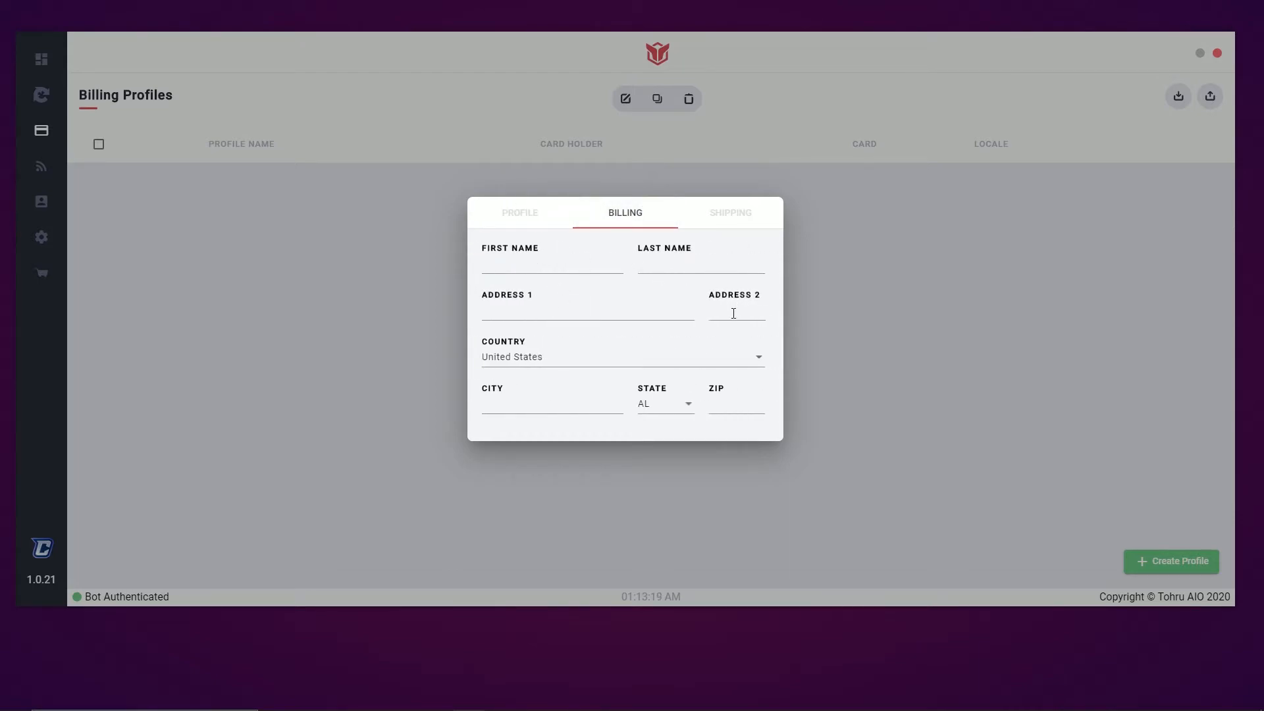
click(740, 219)
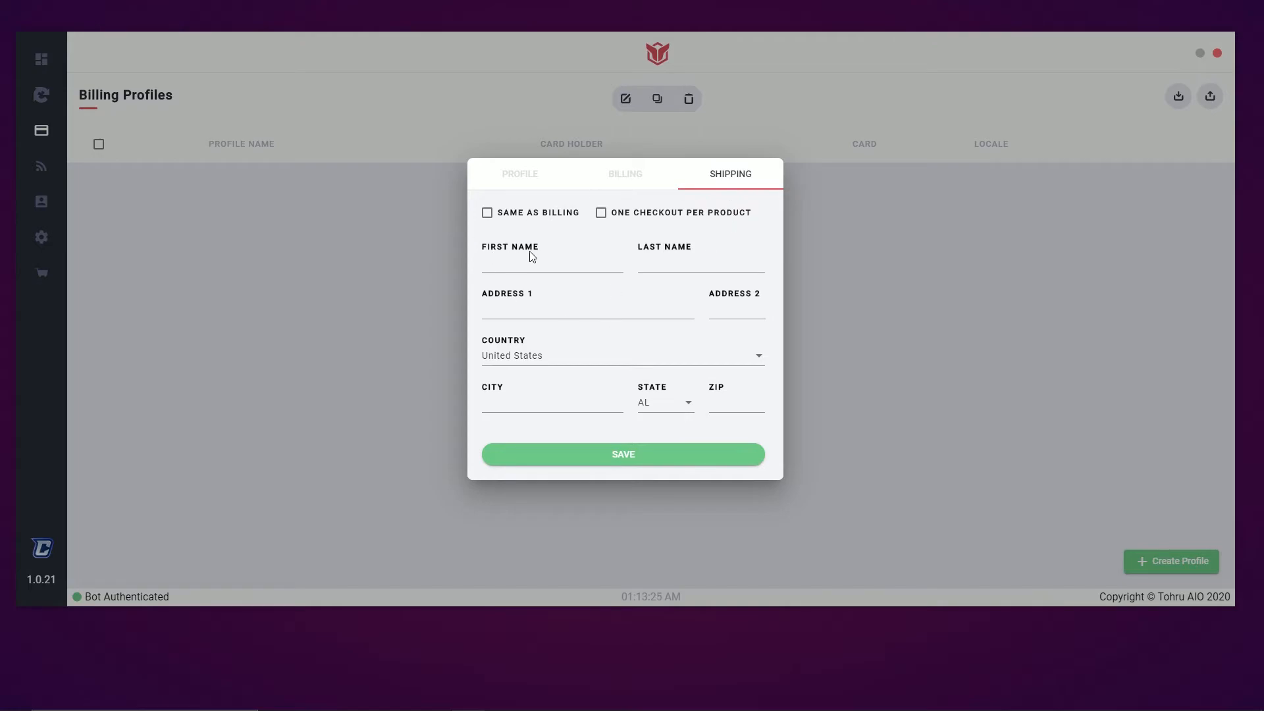
click(538, 218)
Review the billing details, correct the profile name to Video_Test, and save the GB profile
click(637, 173)
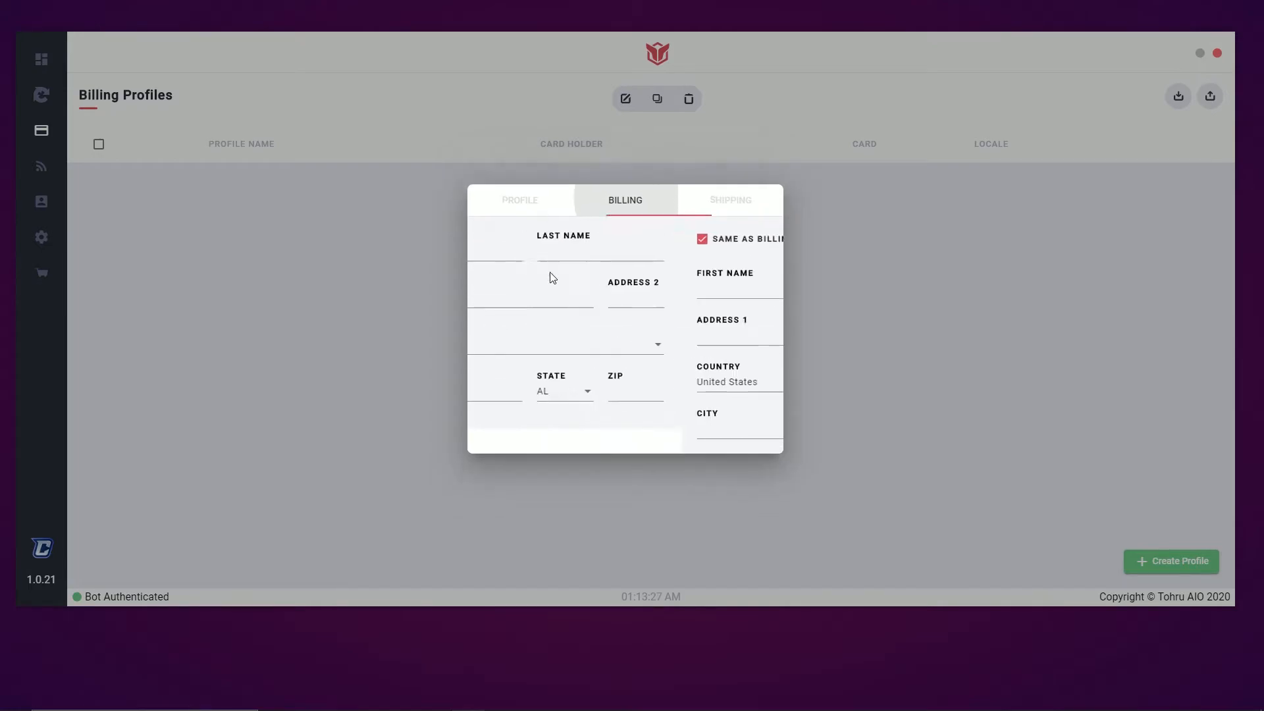
click(736, 220)
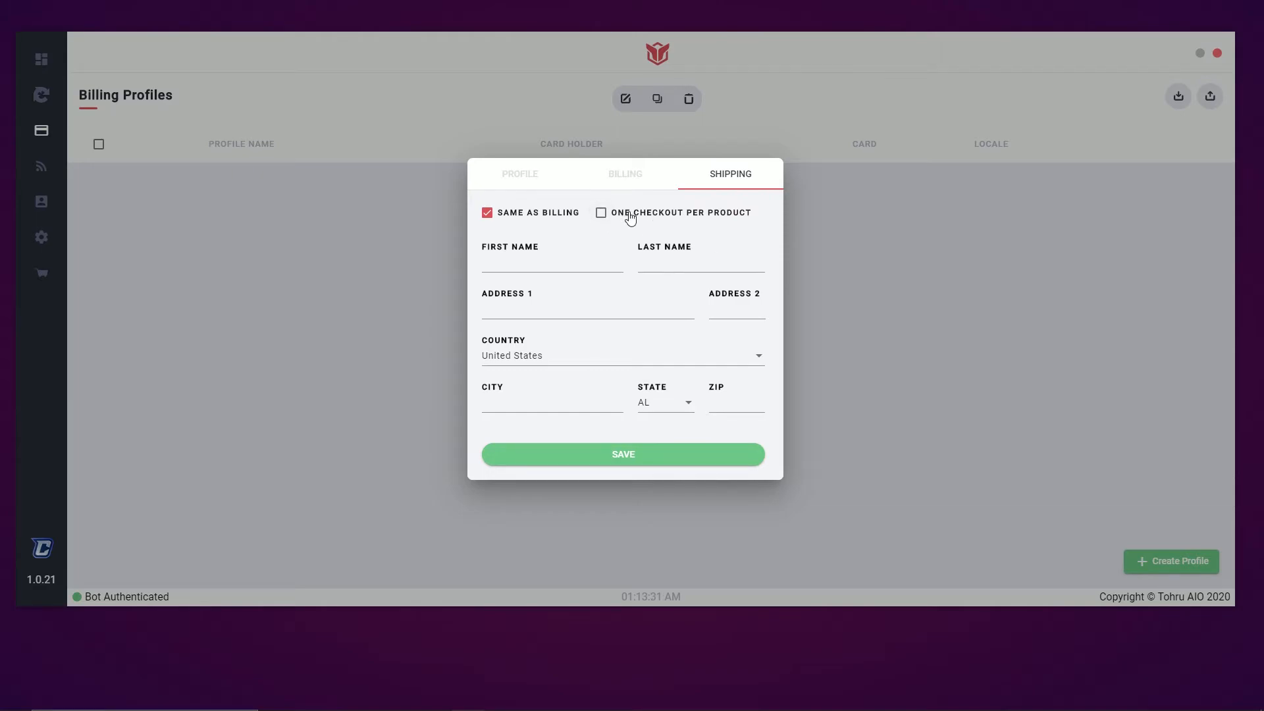
click(545, 220)
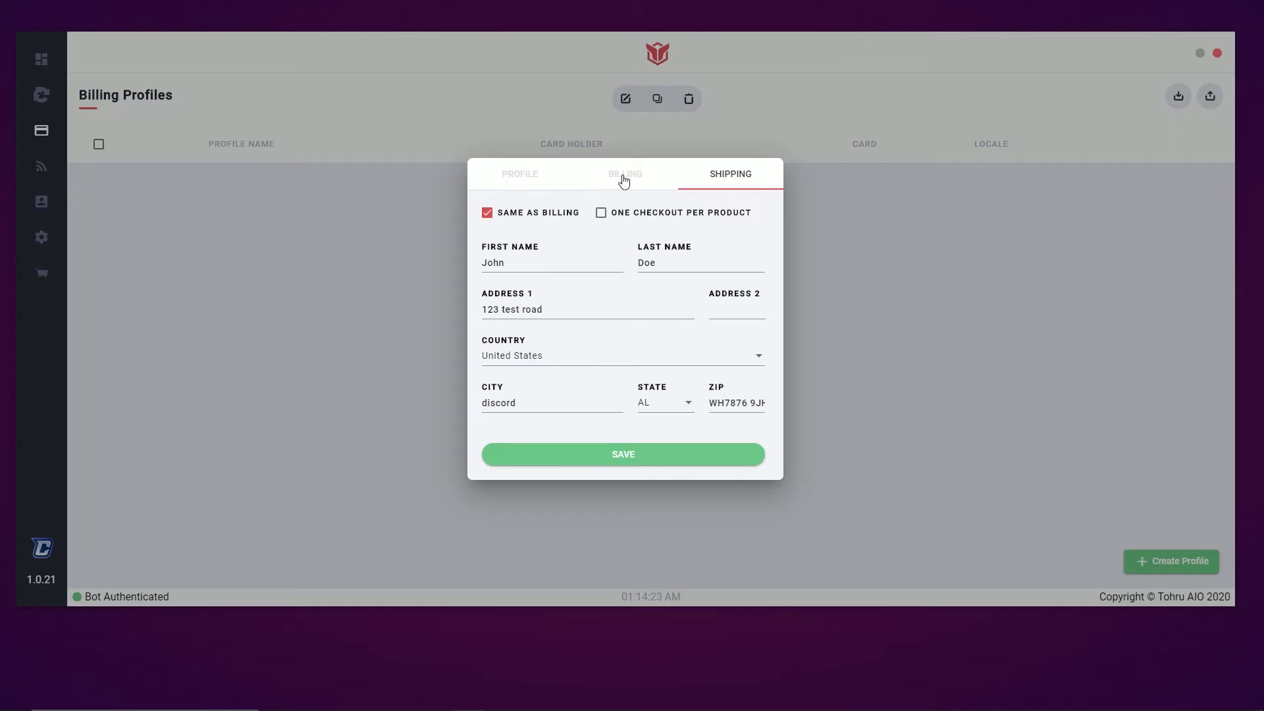
click(622, 176)
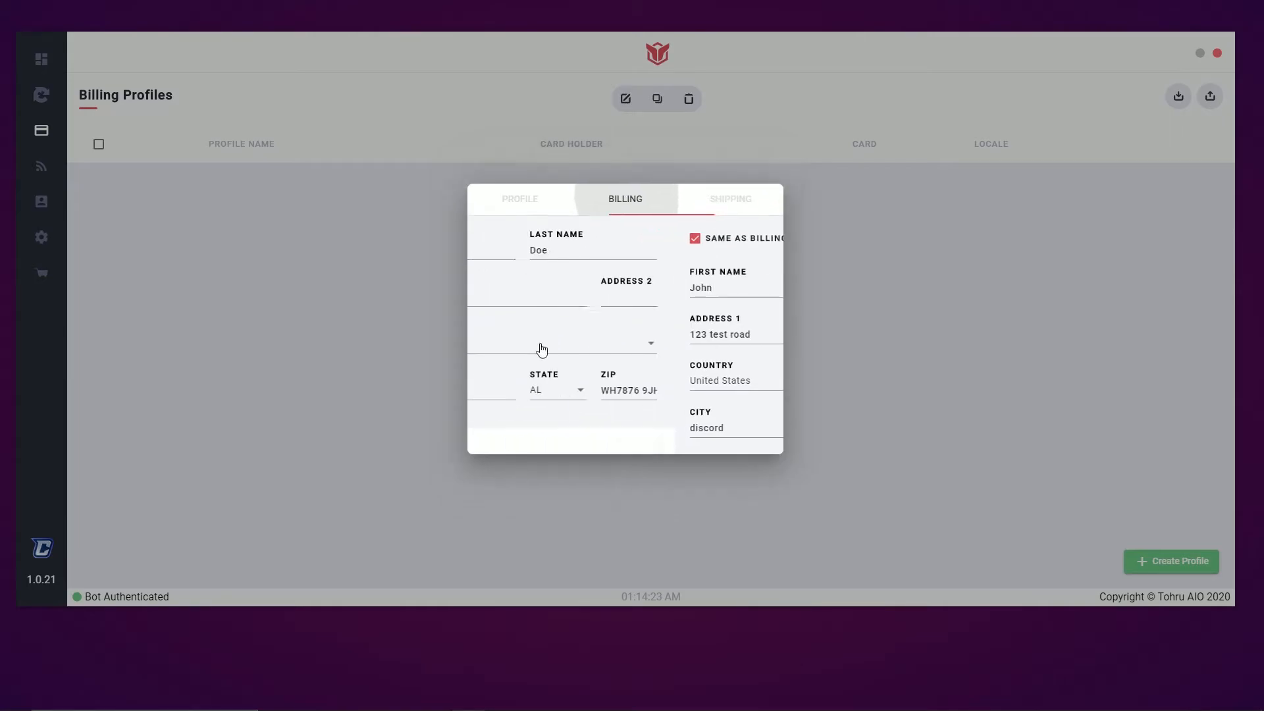
click(729, 214)
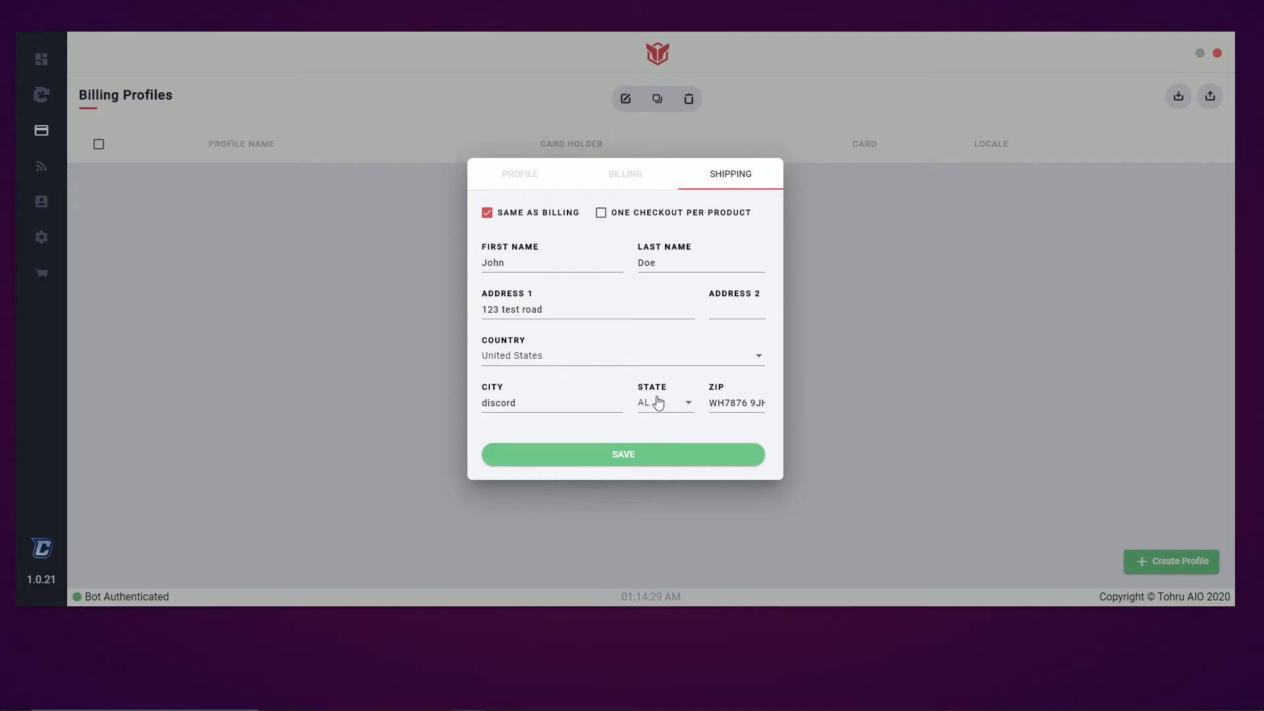
click(643, 176)
click(532, 212)
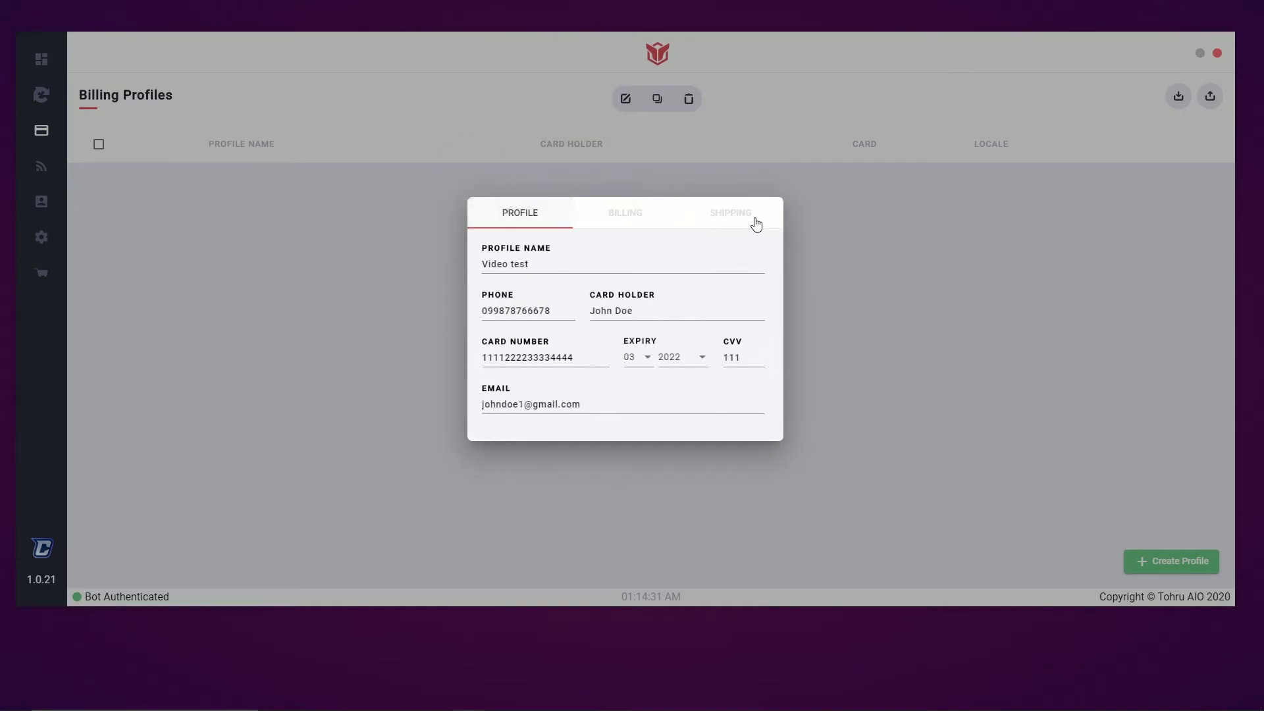
drag(529, 264, 480, 270)
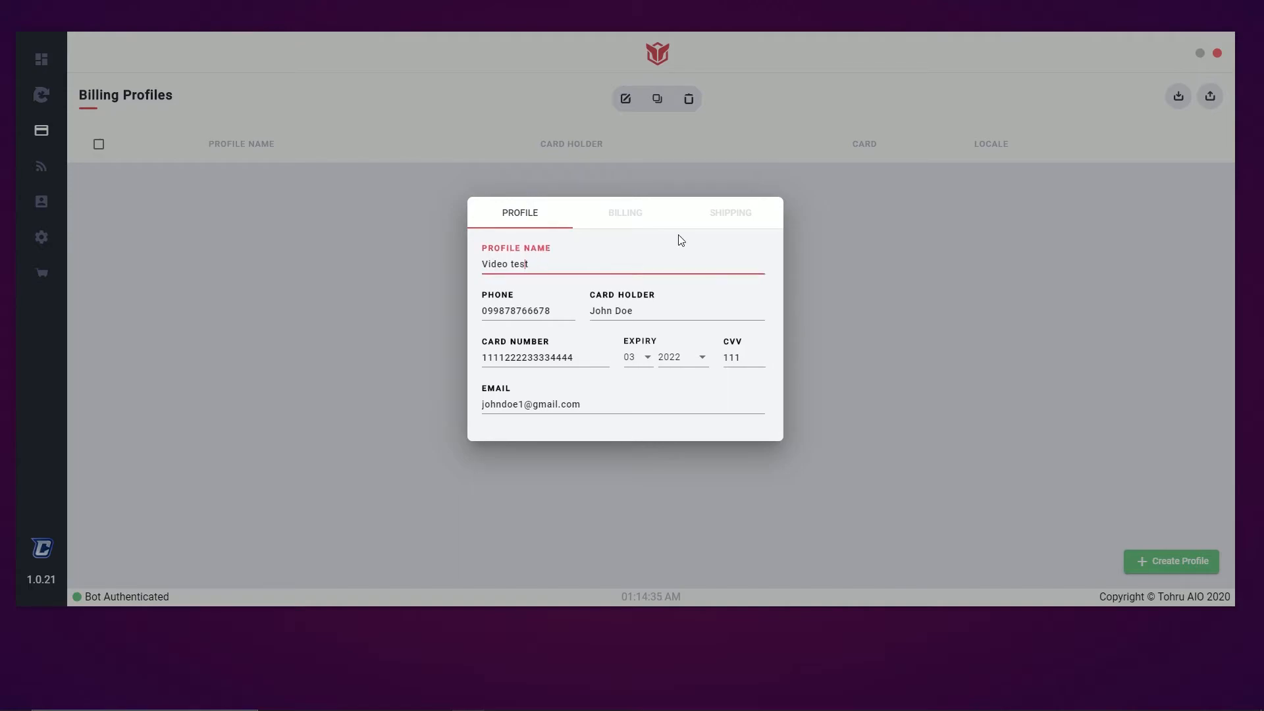
click(732, 217)
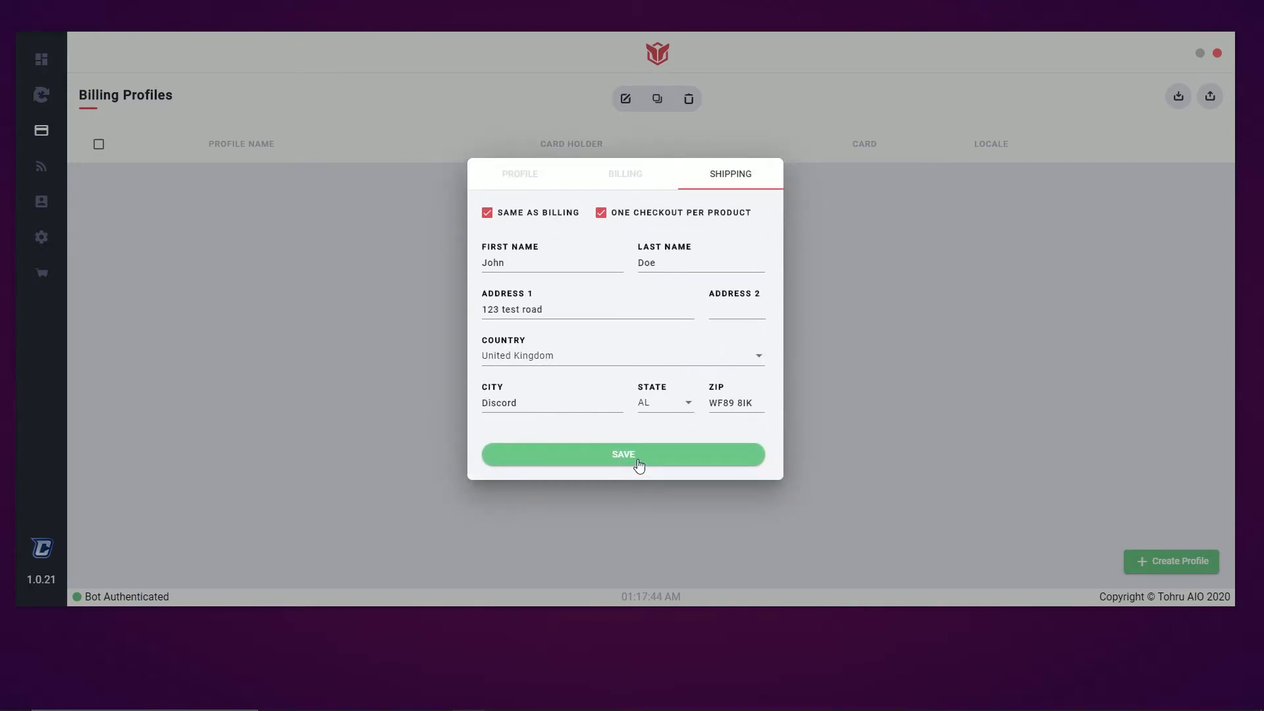
click(637, 456)
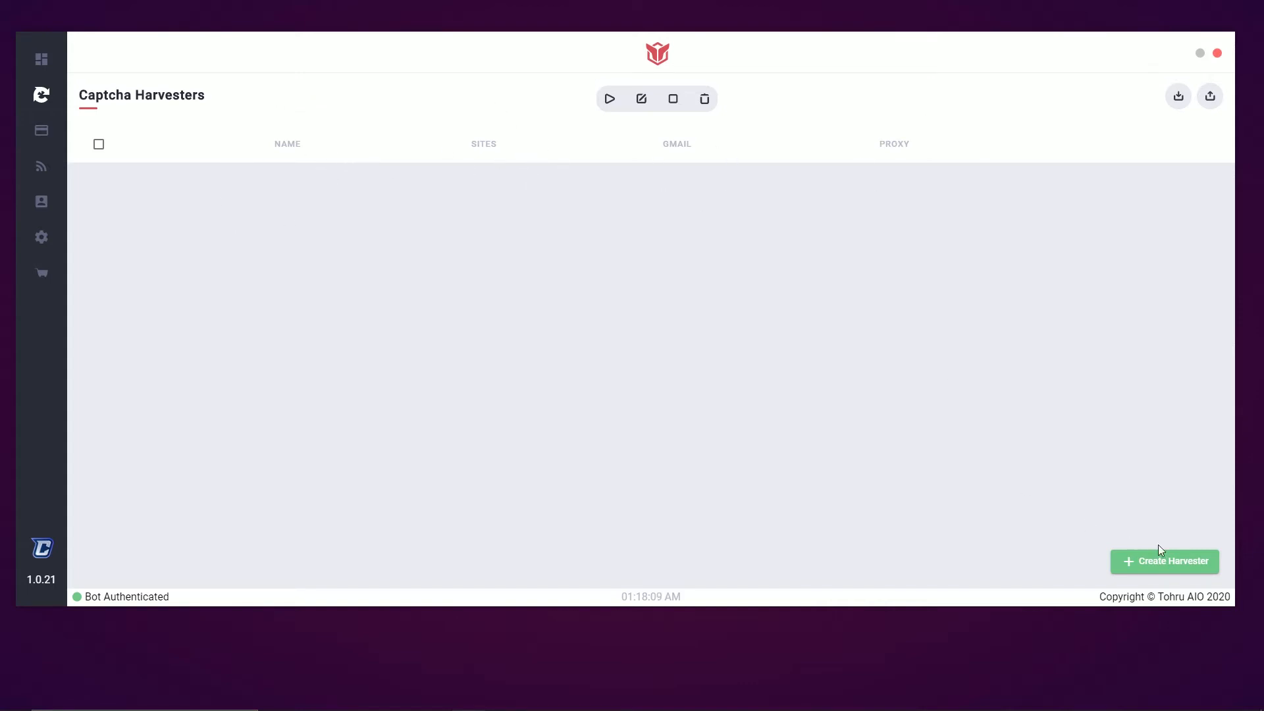
Create a new captcha harvester with only the Supreme site checked
click(1175, 566)
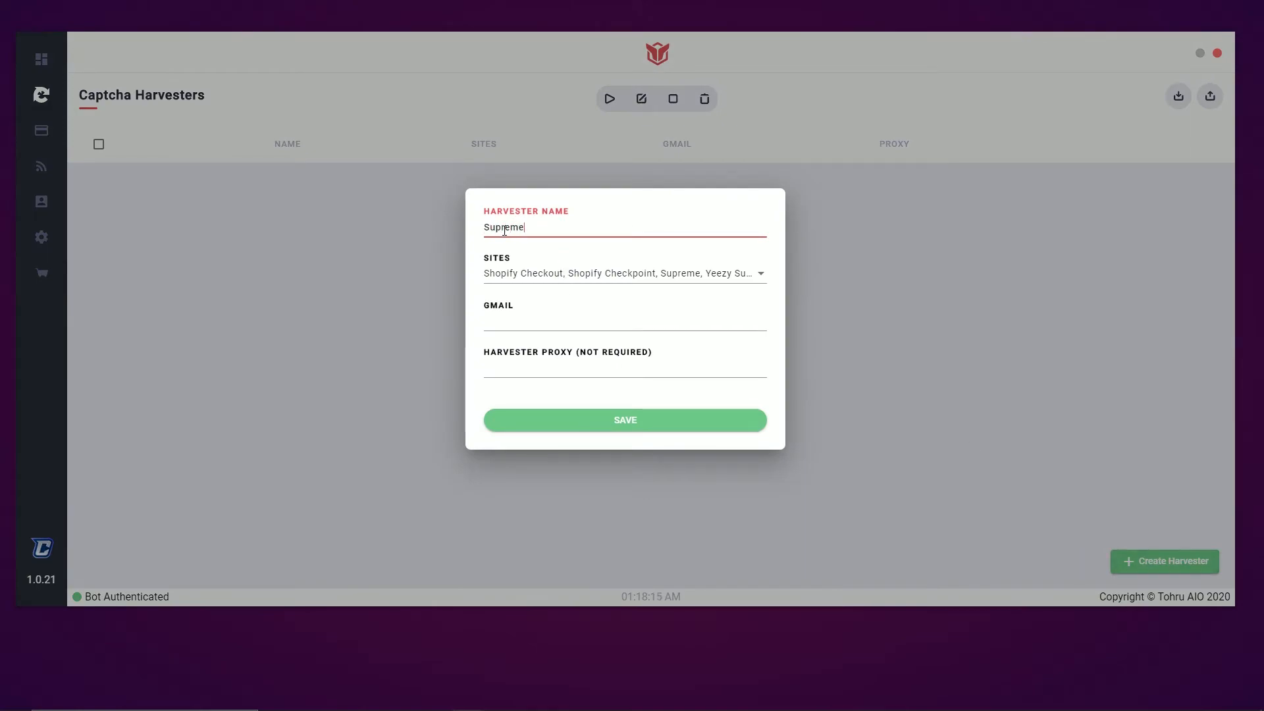
click(759, 278)
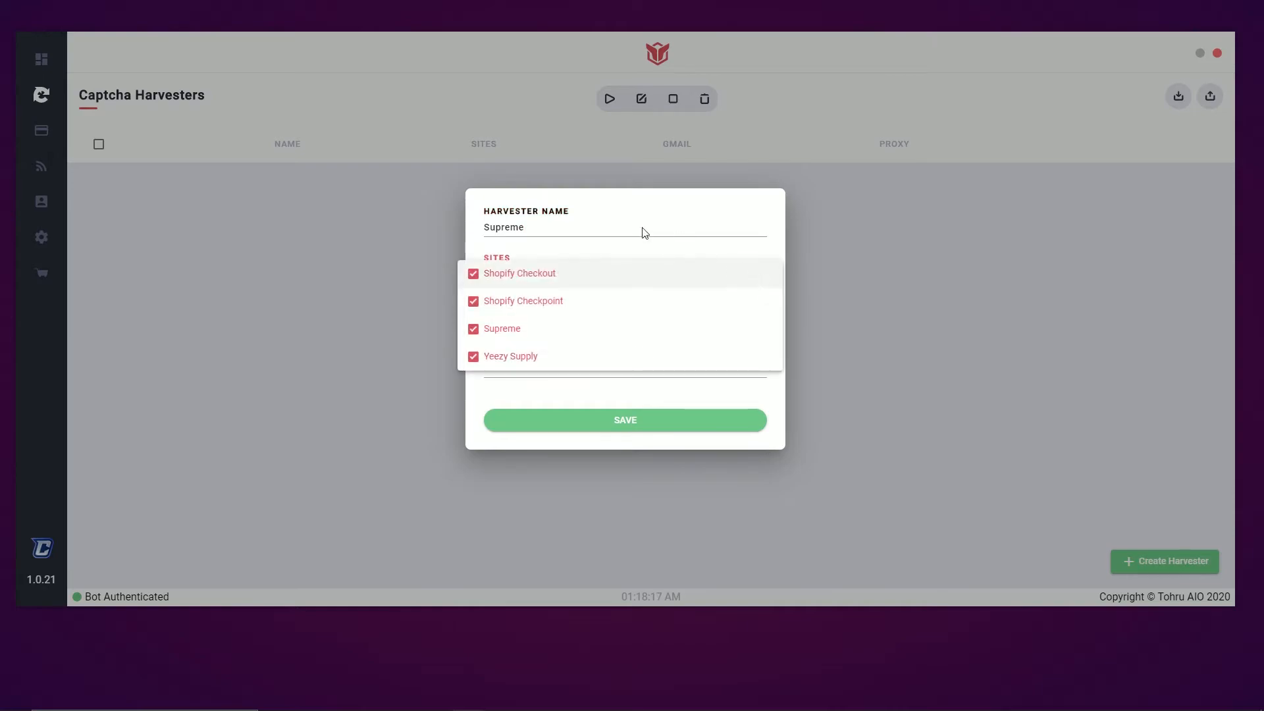
click(470, 279)
click(471, 302)
click(471, 356)
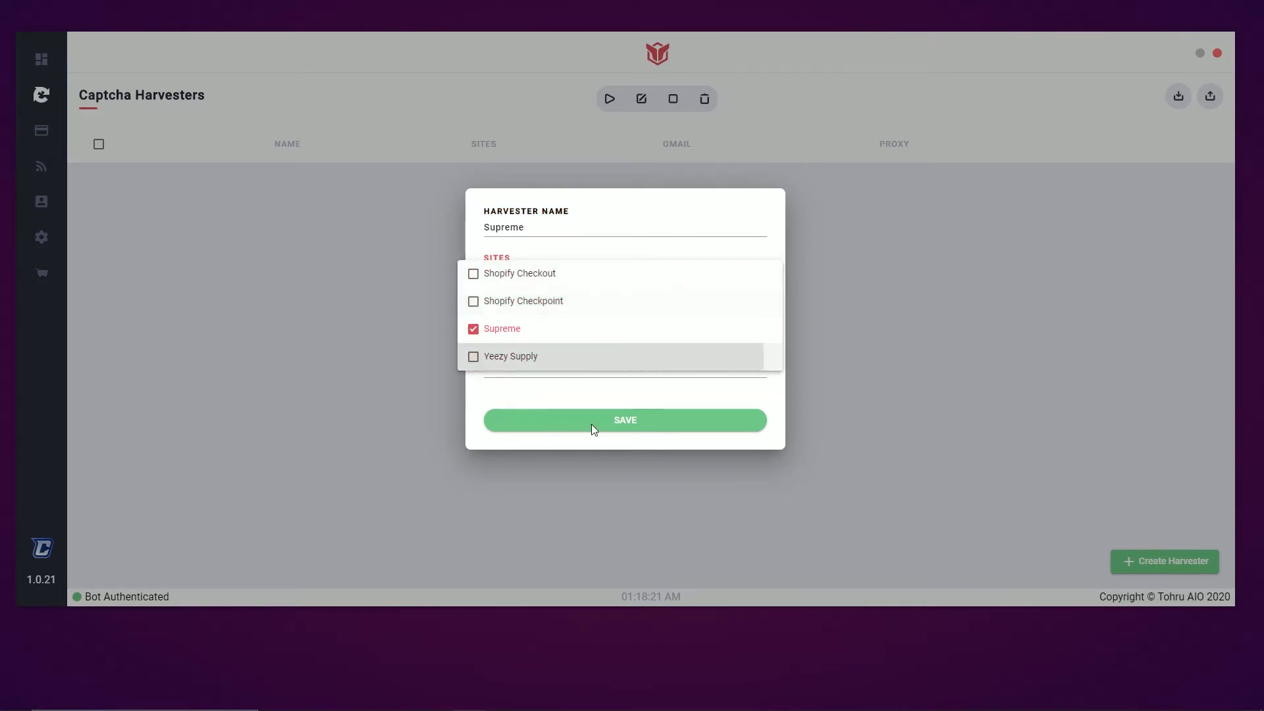
click(654, 223)
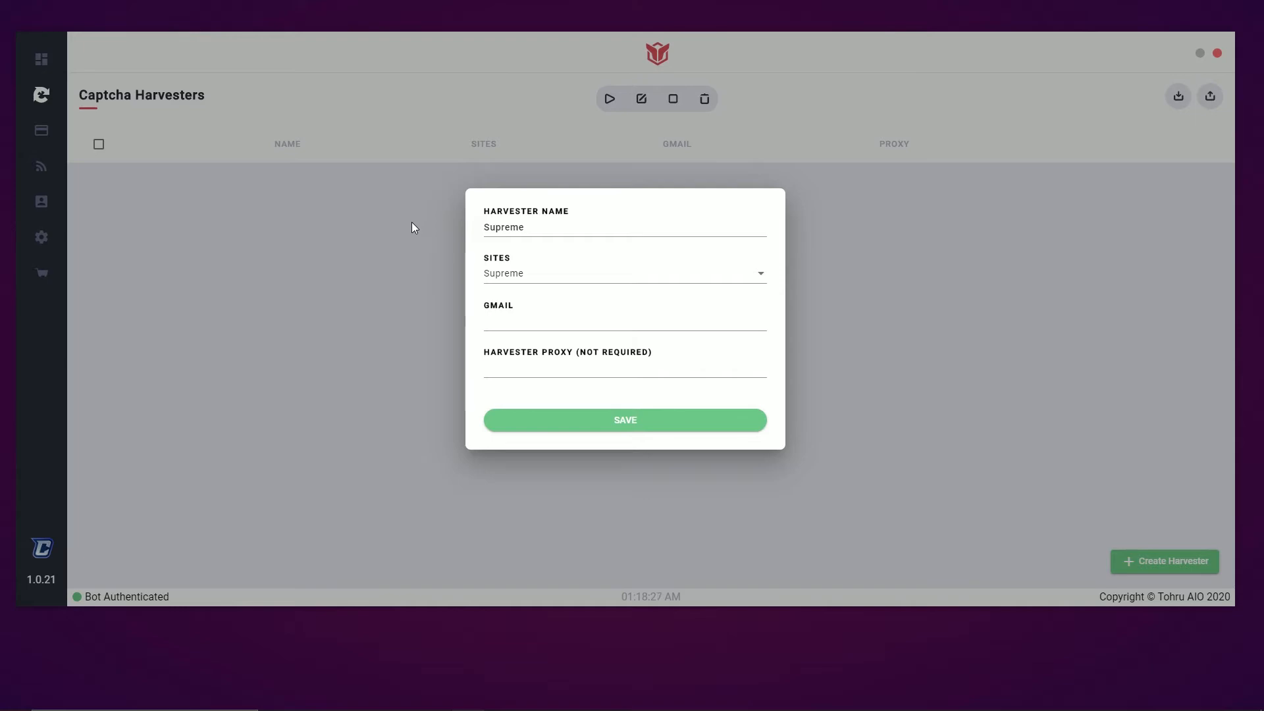
Enter the harvester's Gmail account and save the Supreme harvester
click(559, 317)
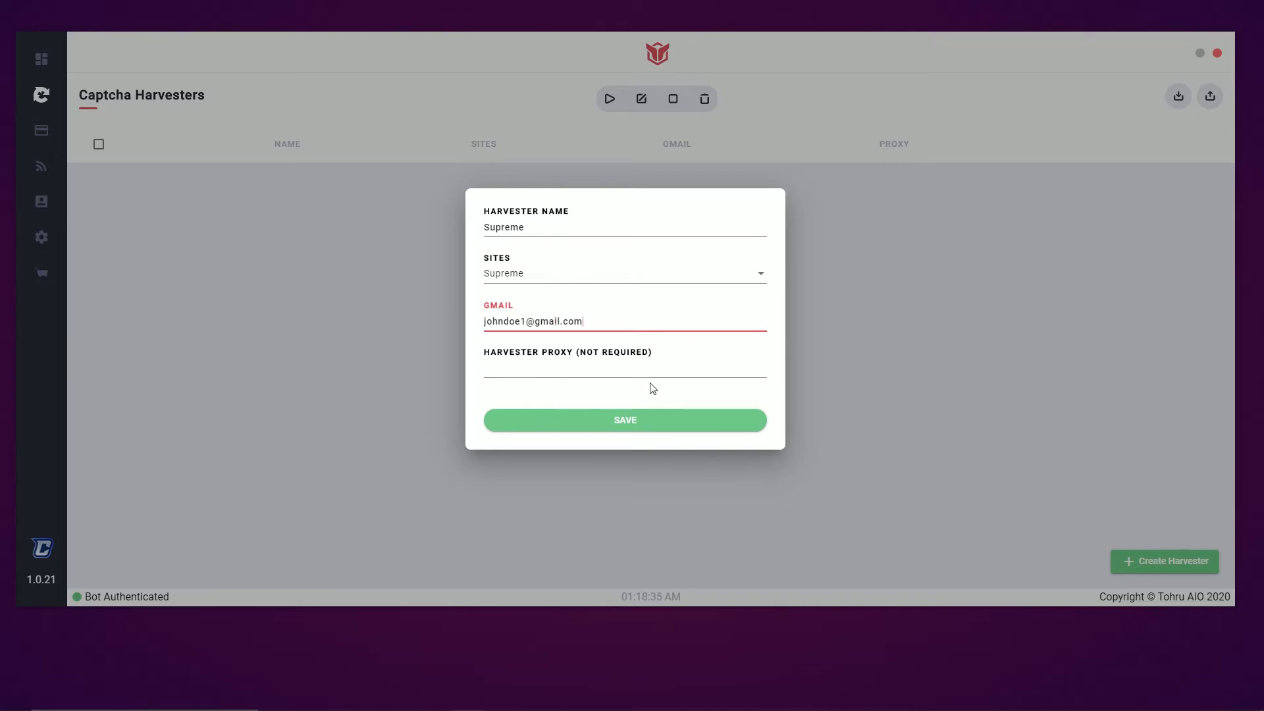
click(626, 426)
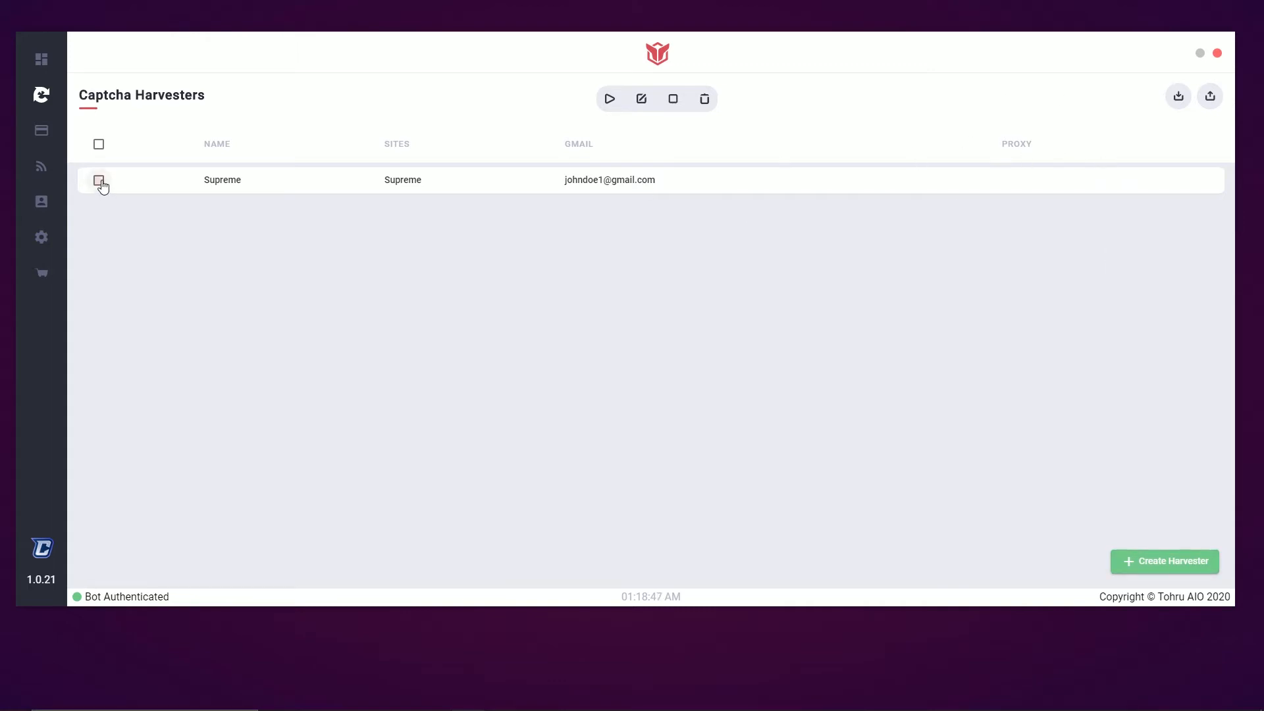
Launch the Supreme harvester, close its window and Google sign-in, then stop it
click(99, 181)
click(611, 102)
drag(633, 173, 893, 148)
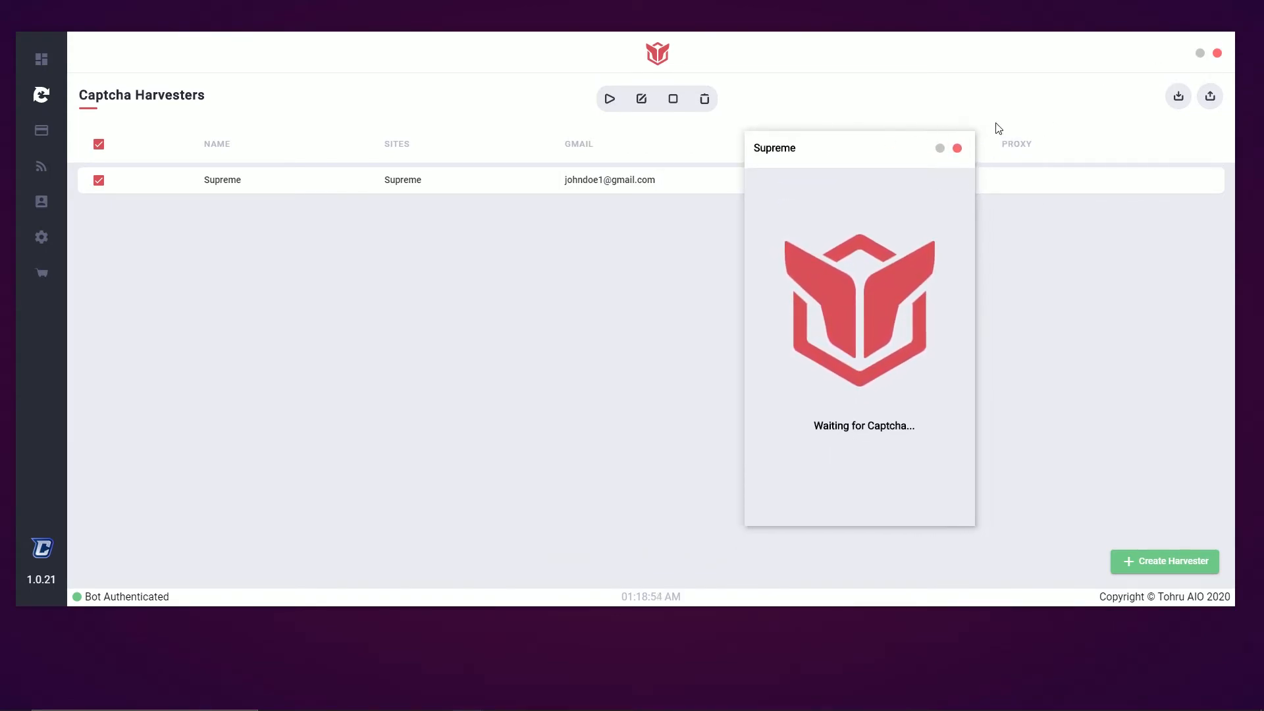
click(958, 149)
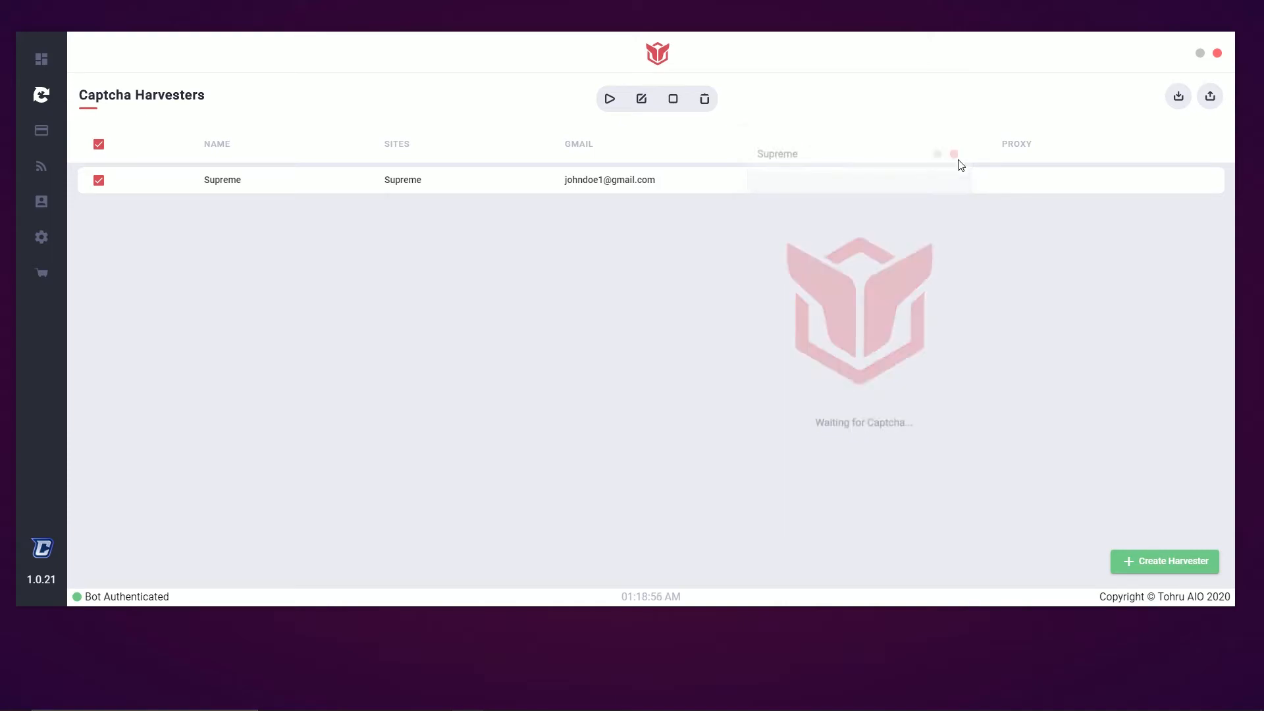
click(647, 107)
click(875, 169)
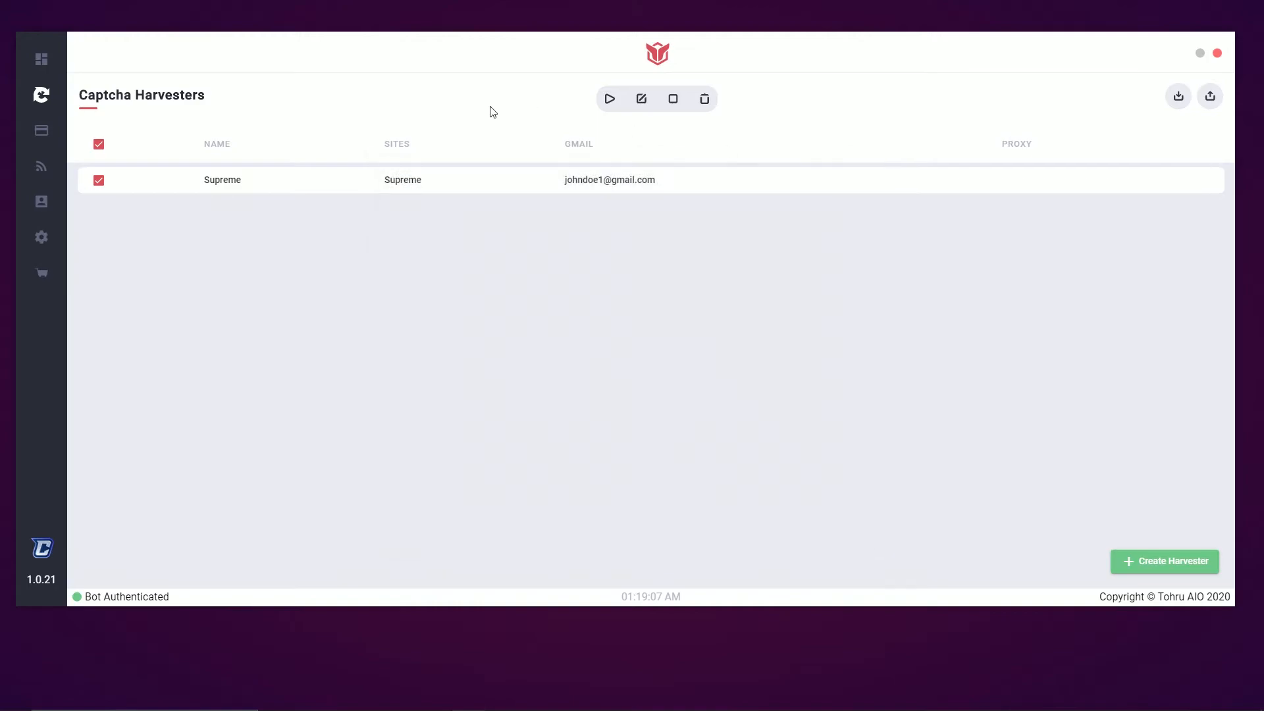
click(673, 100)
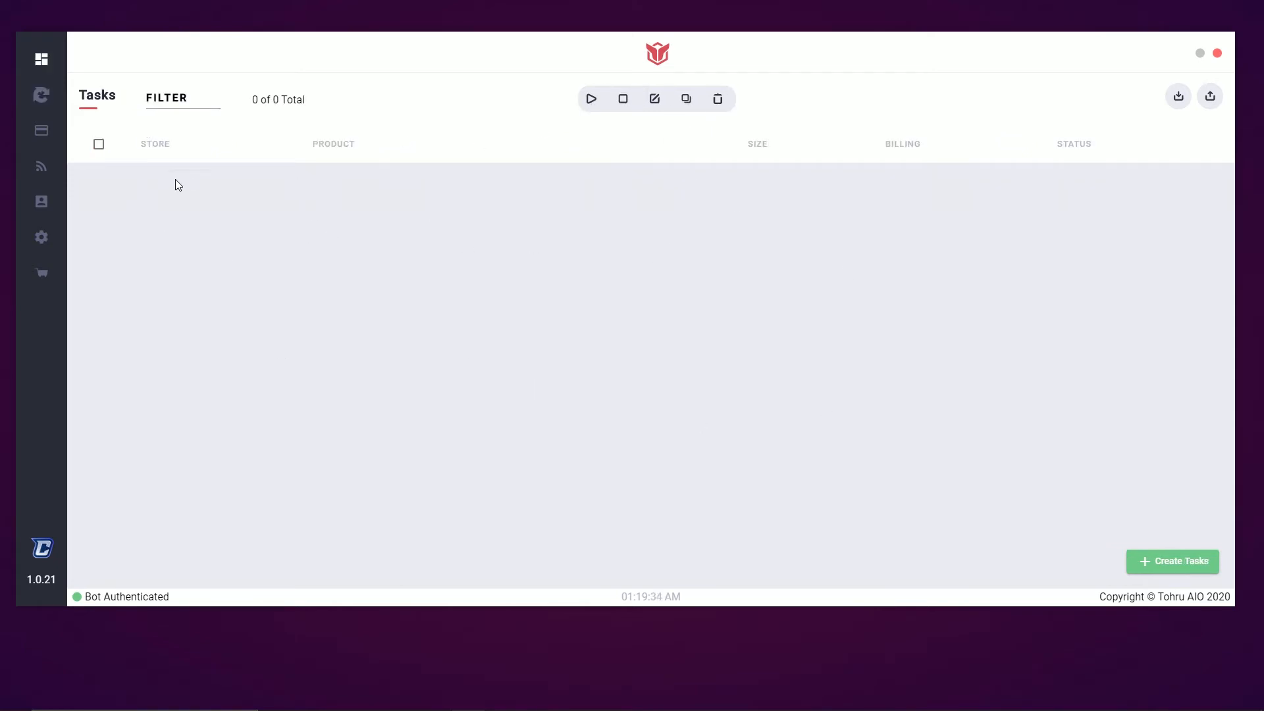
click(174, 97)
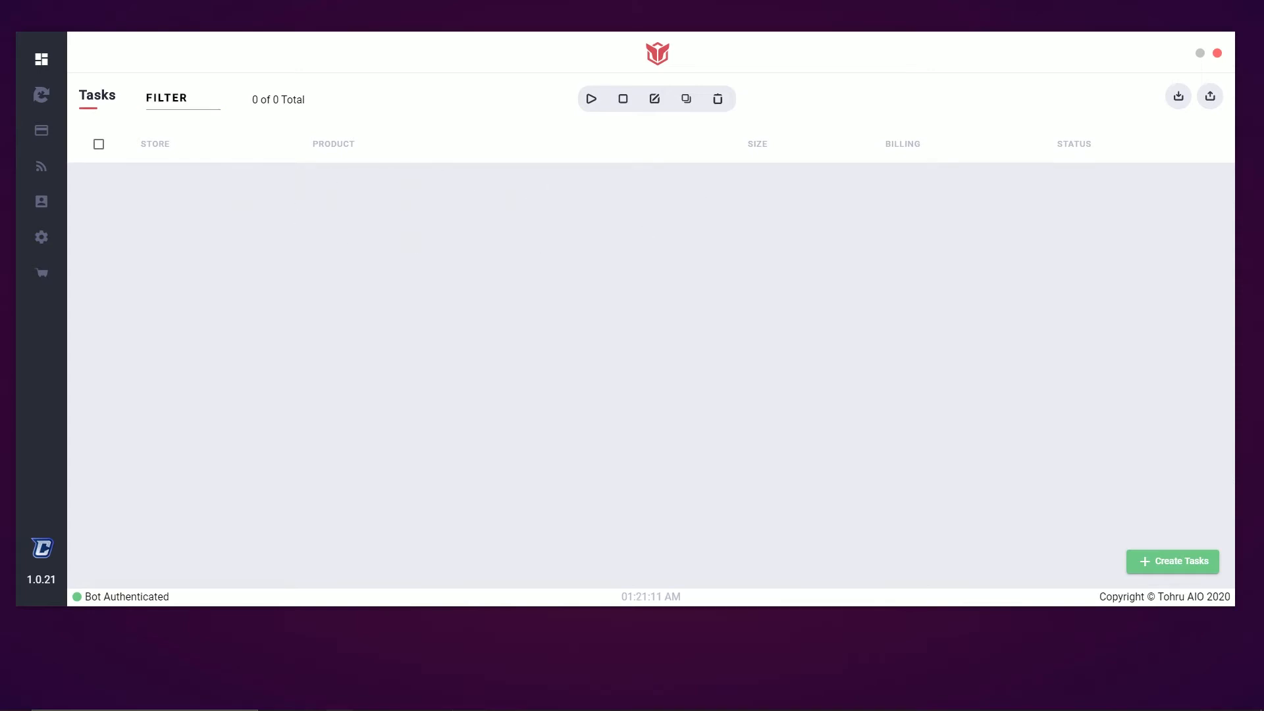
View the Nalgene 32 oz. bottle in black then red, then shrink the browser
drag(632, 710, 545, 0)
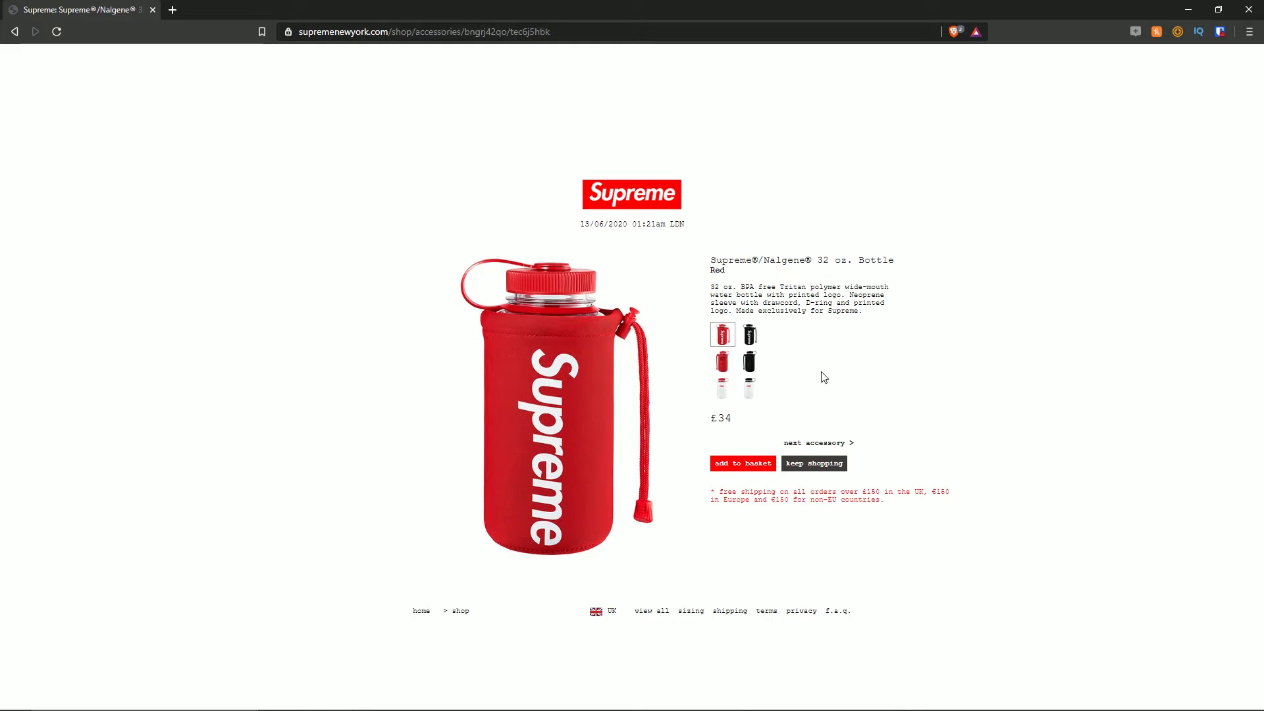
click(751, 336)
click(724, 335)
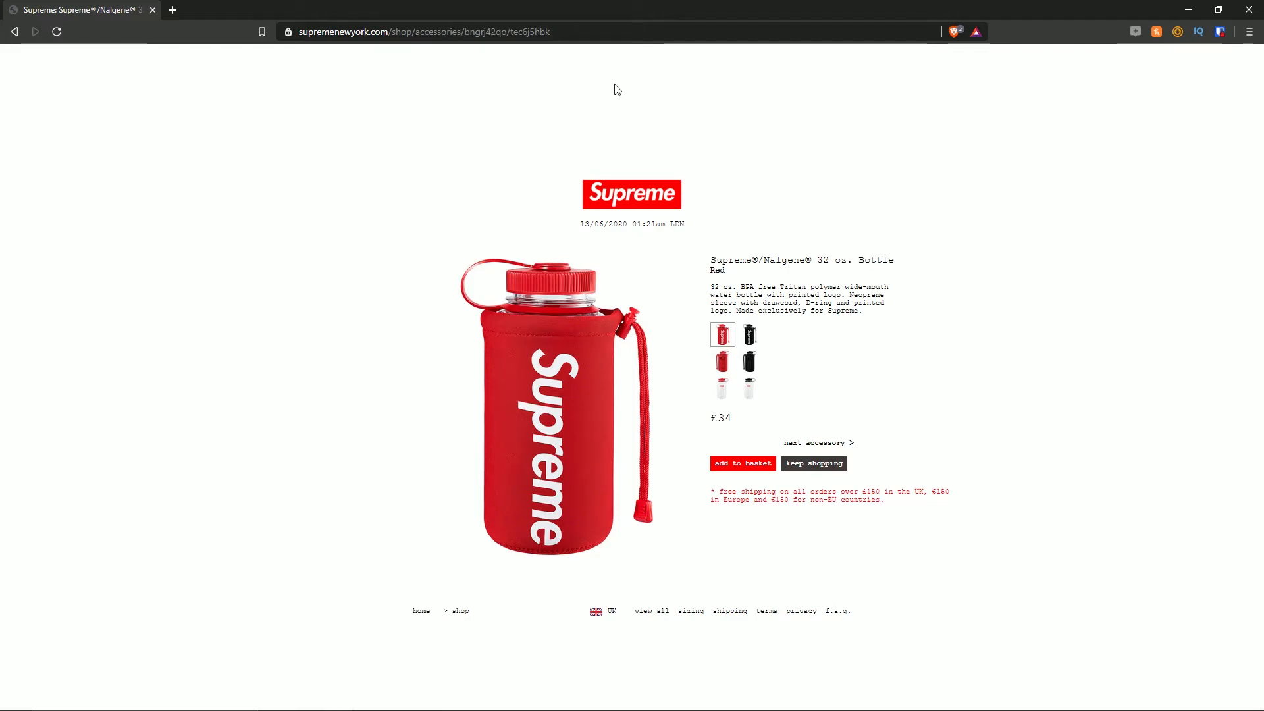
drag(645, 10, 1263, 381)
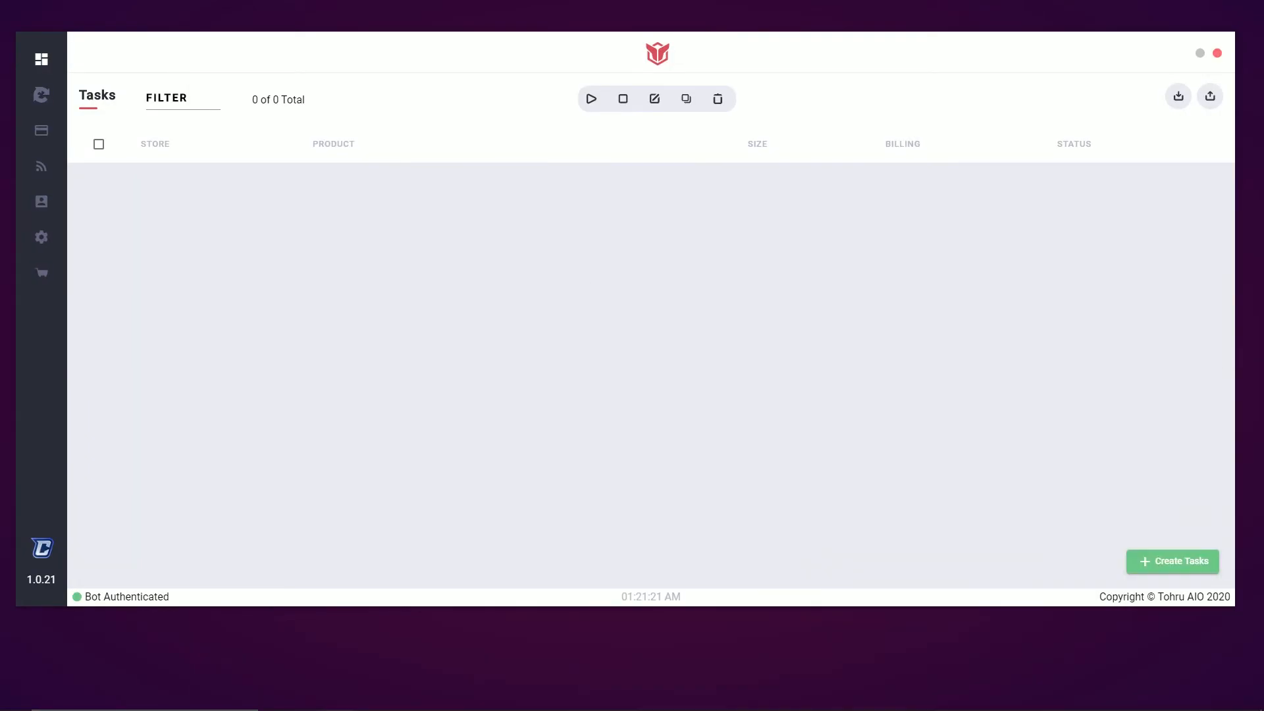
Start a new Supreme task using the Video_Test billing profile
click(1170, 564)
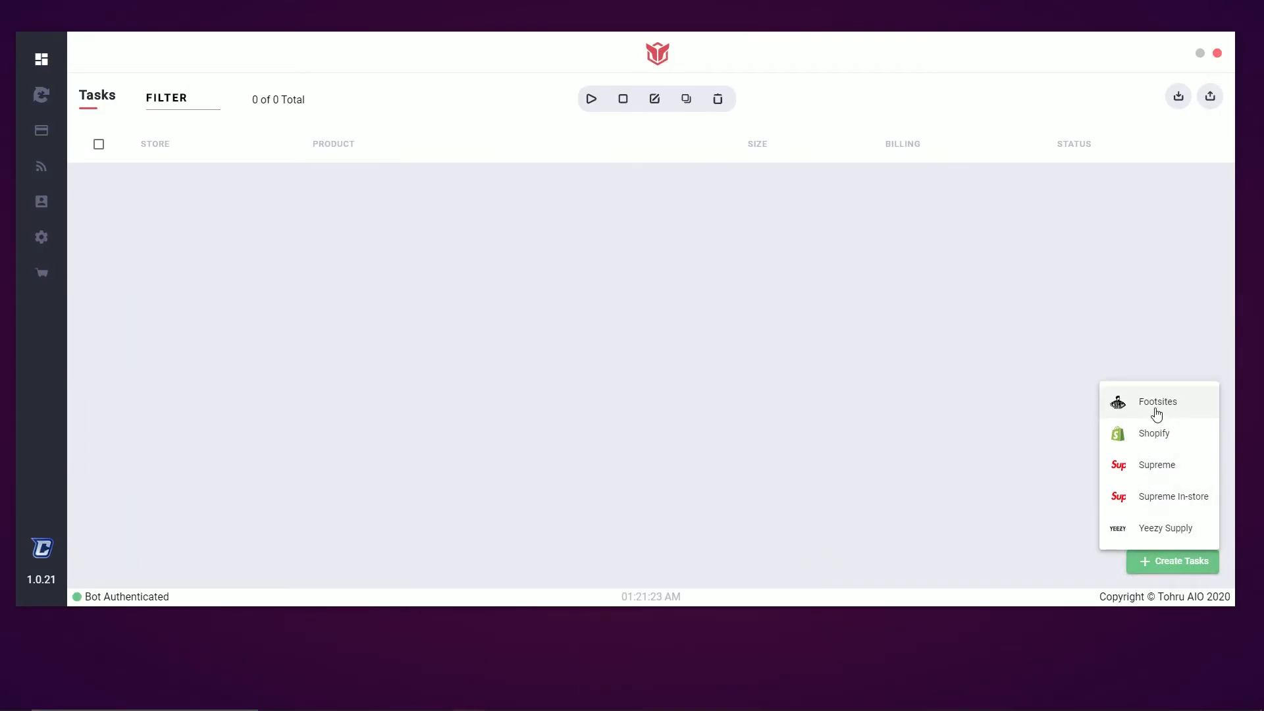
click(1166, 465)
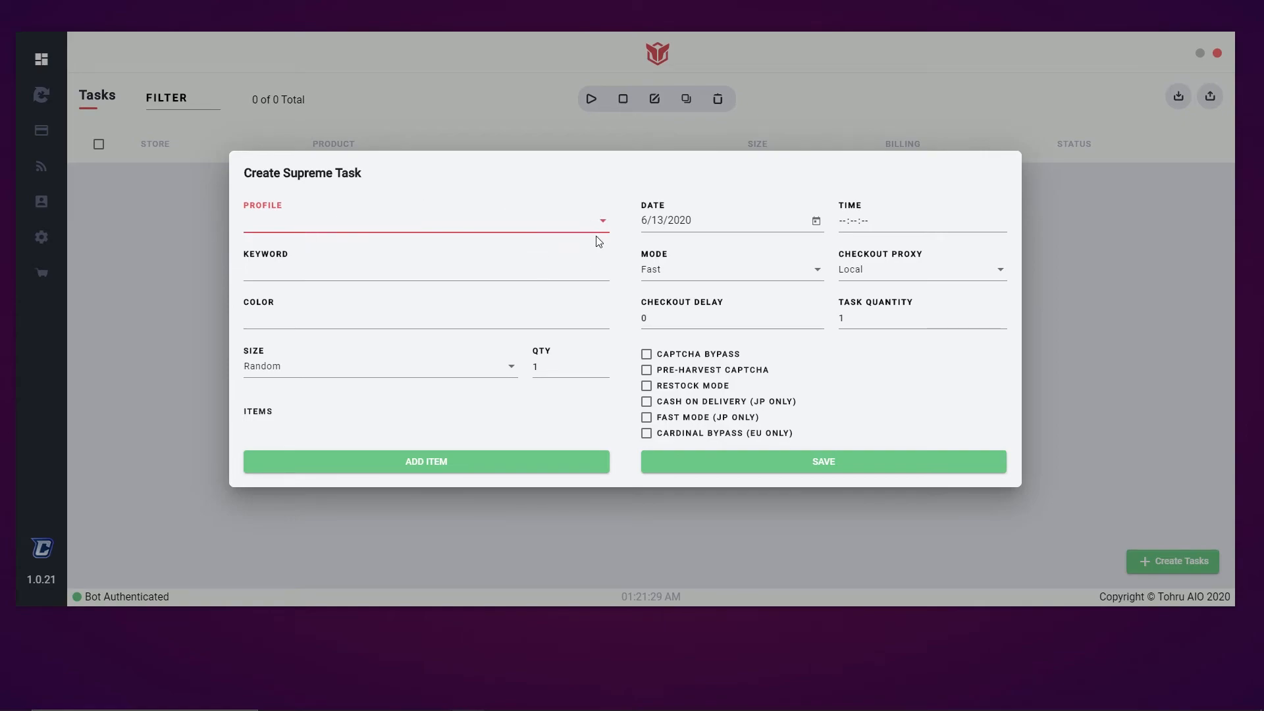
click(606, 228)
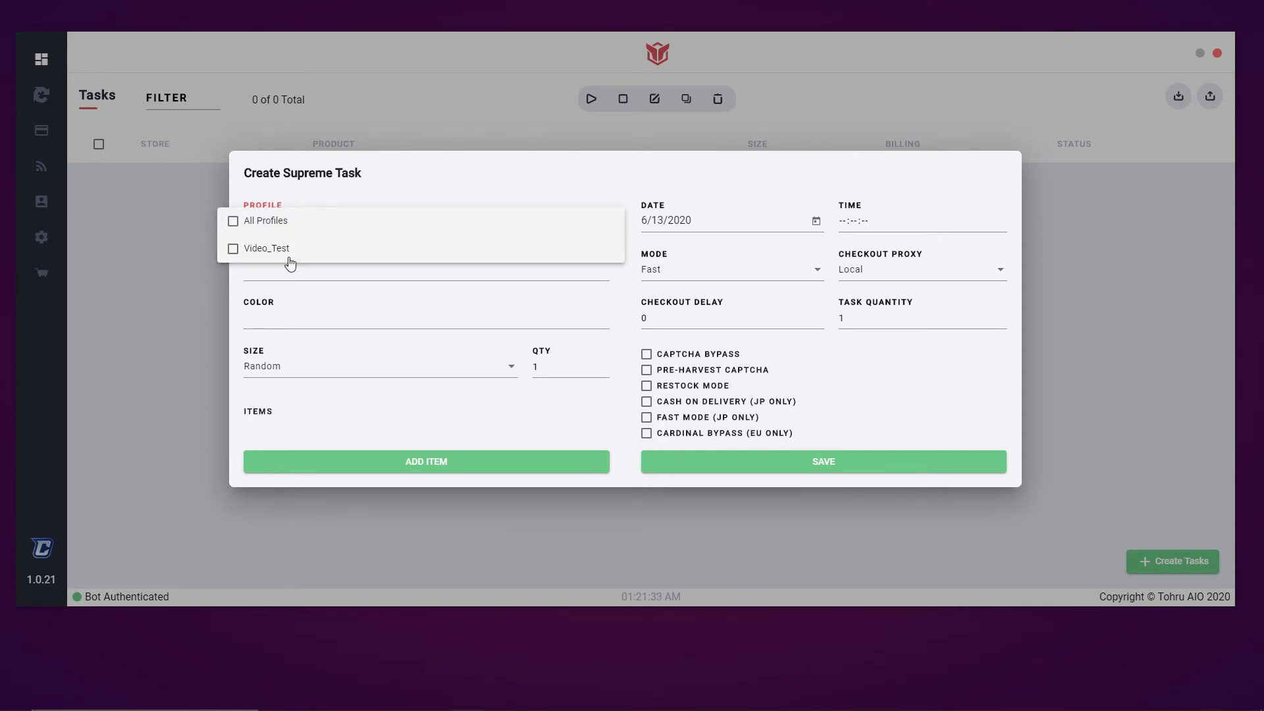
click(239, 252)
click(466, 171)
Add 'nalgene' as the keyword and 'Black' as the colour
click(325, 267)
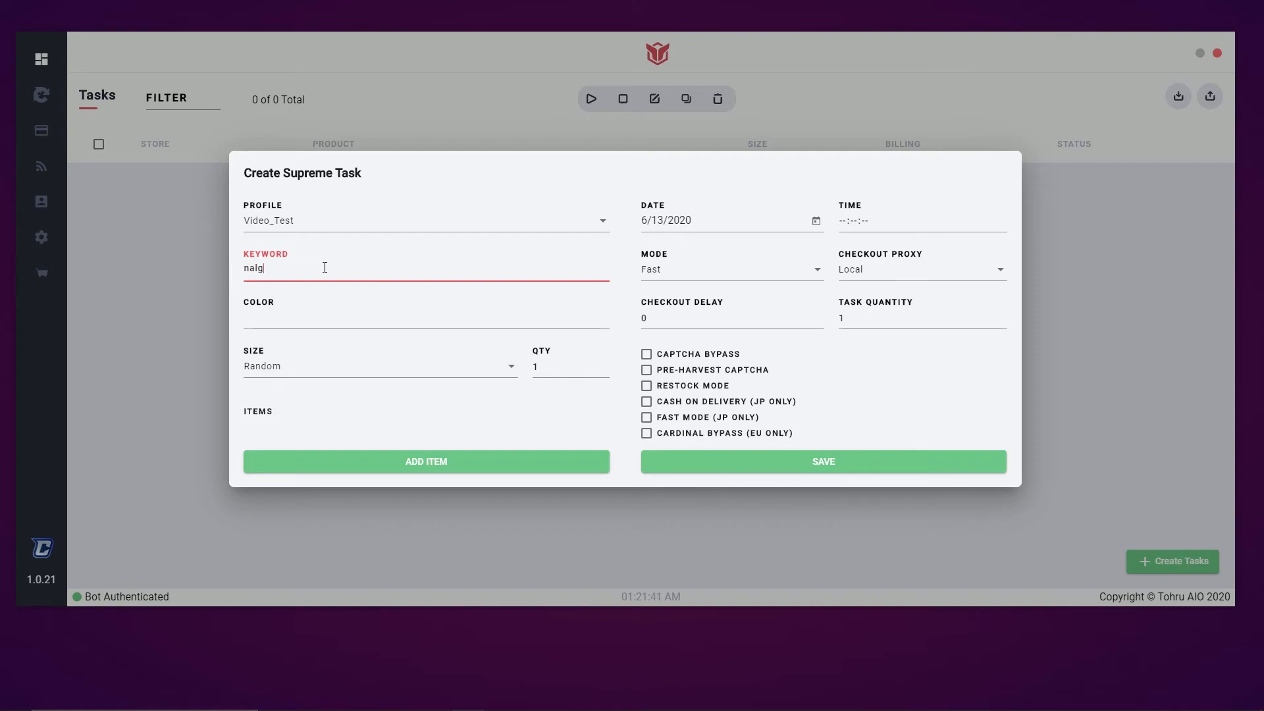
text(nalgene)
key(Return)
click(476, 327)
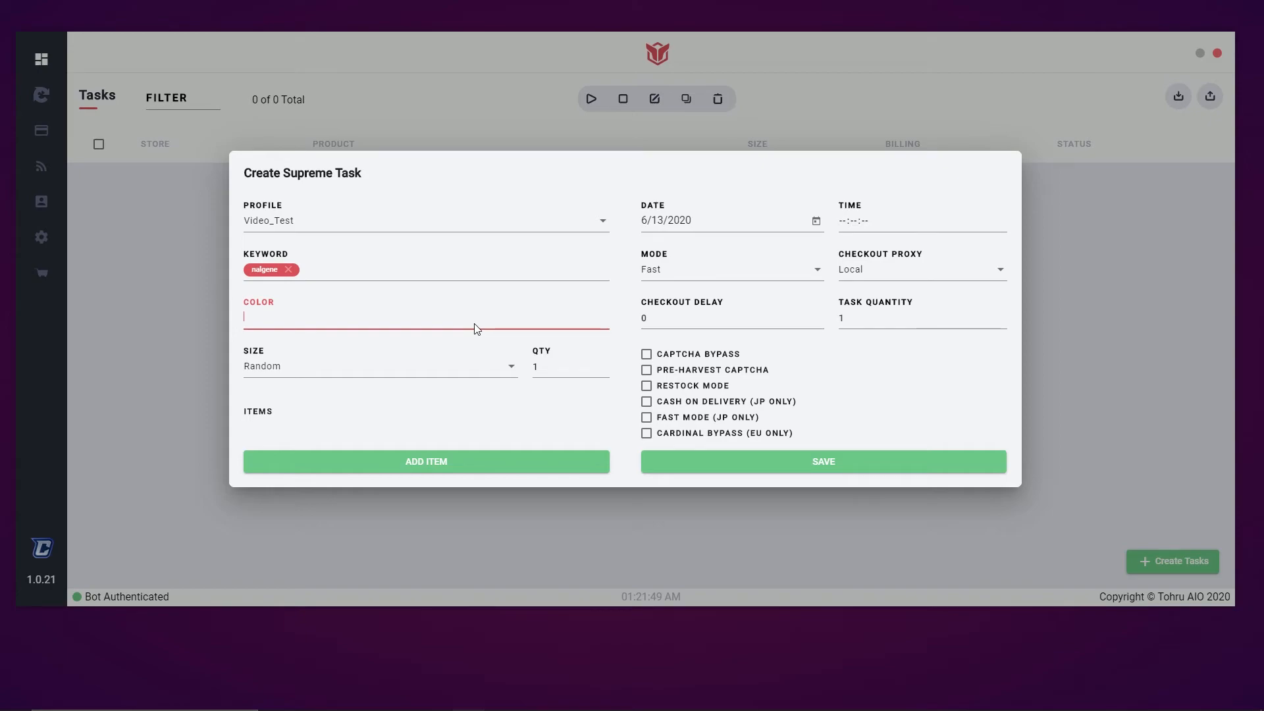
text(Black)
key(Return)
Keep the size as Random and the quantity at 1
click(283, 372)
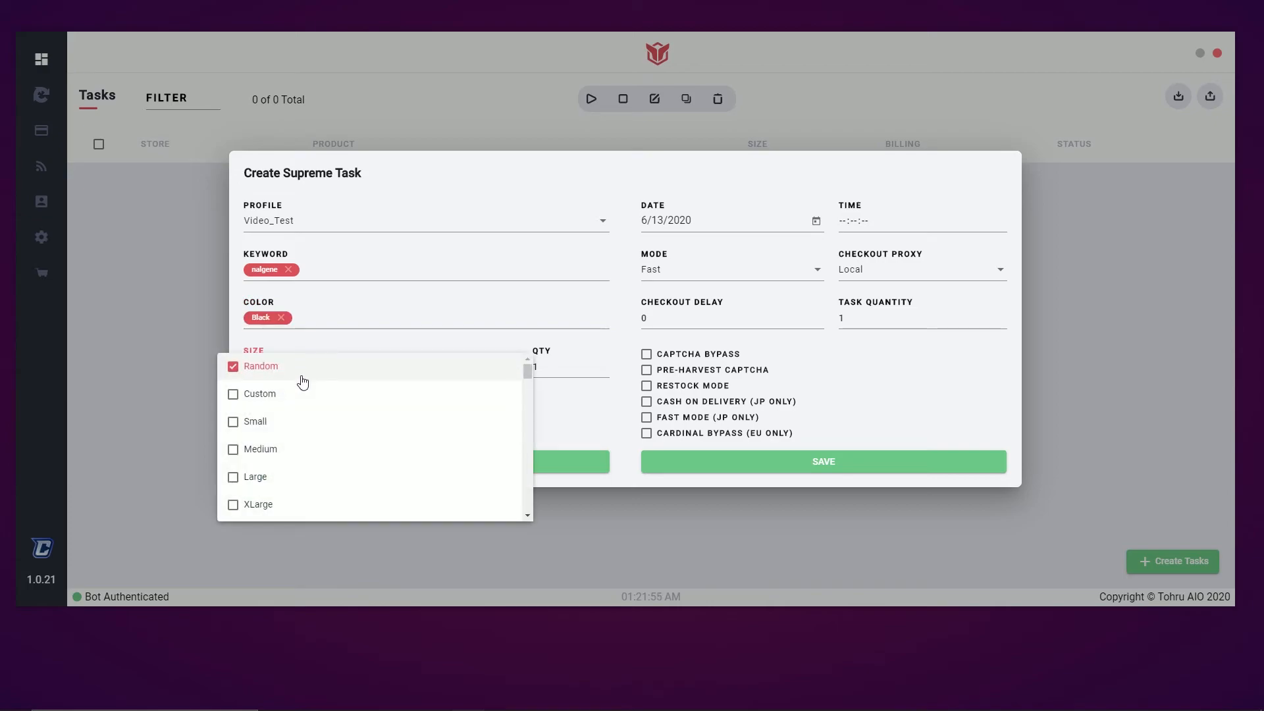
scroll(322, 388, down, 5)
scroll(342, 435, up, 8)
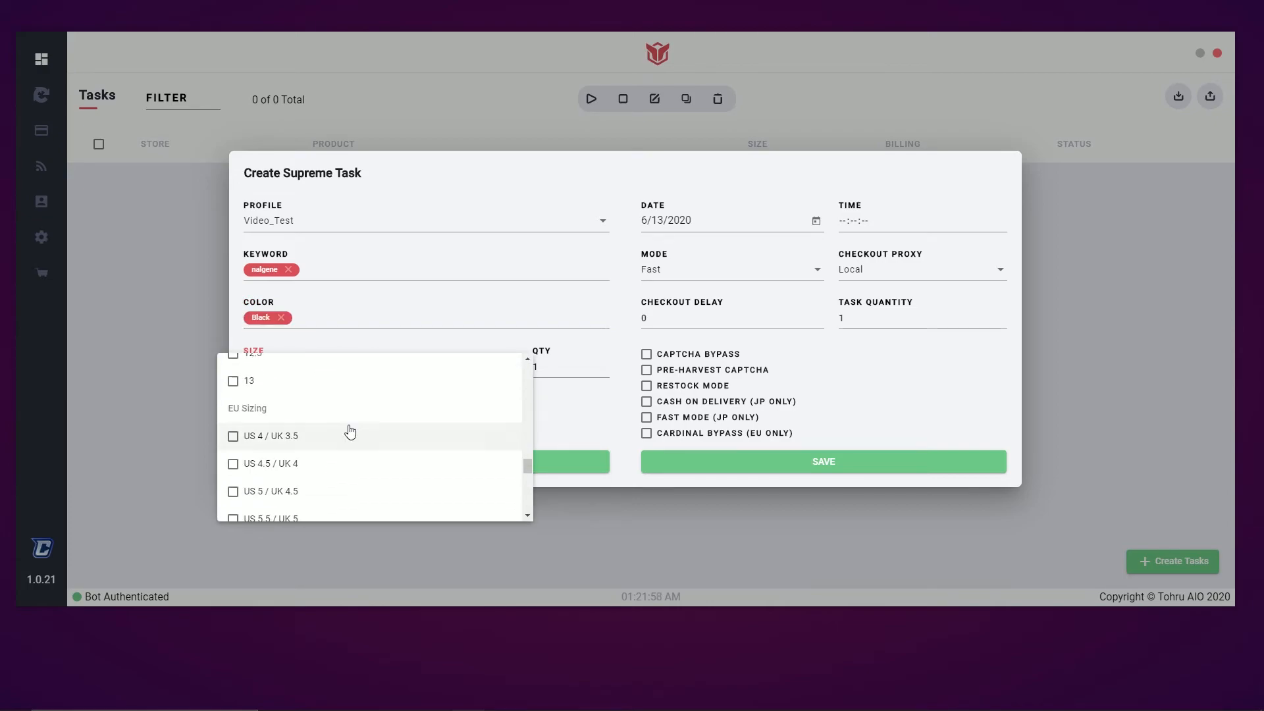
click(413, 345)
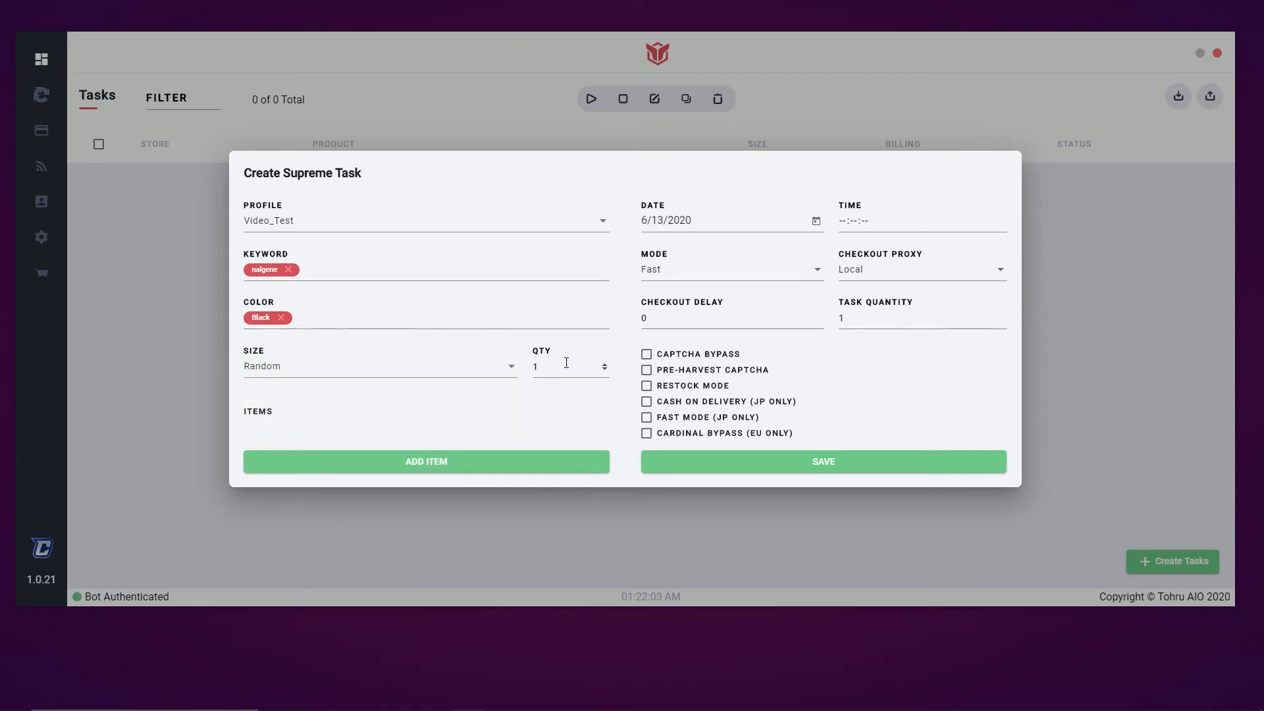
double_click(604, 364)
double_click(605, 369)
click(464, 418)
Keep the task on Fast mode with the Local checkout proxy and set the checkout delay to 750
click(806, 277)
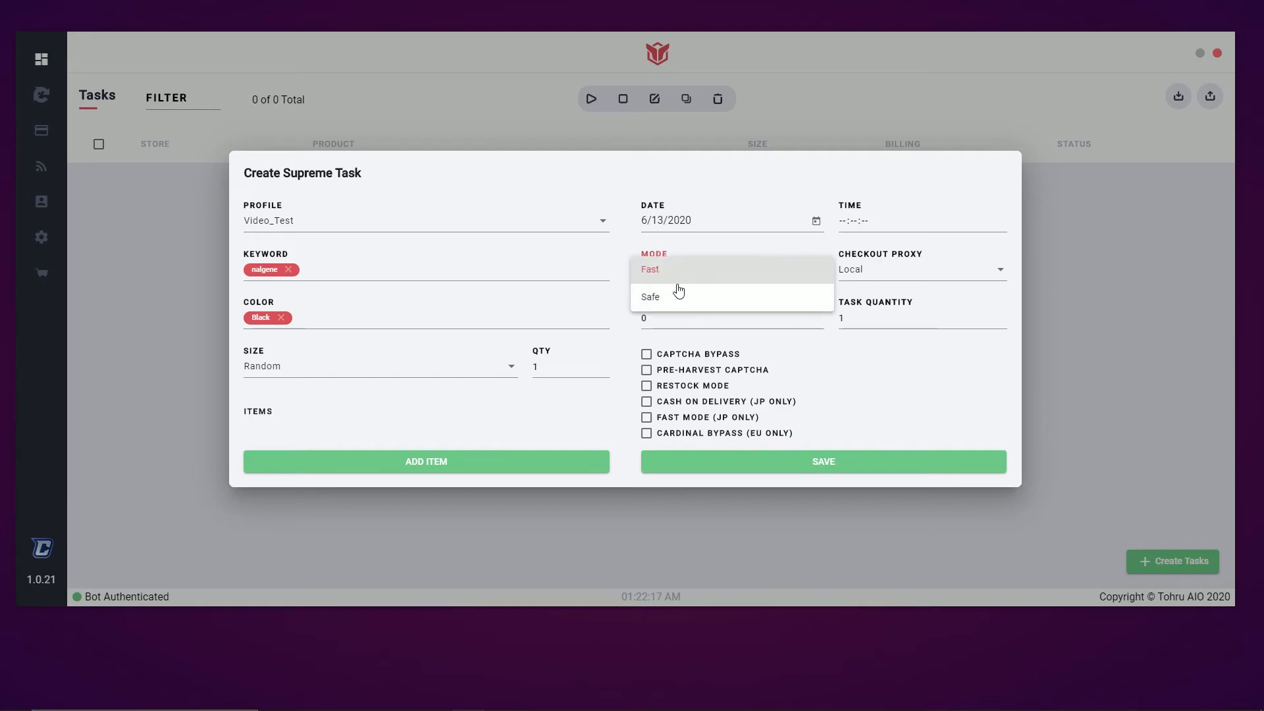
click(724, 250)
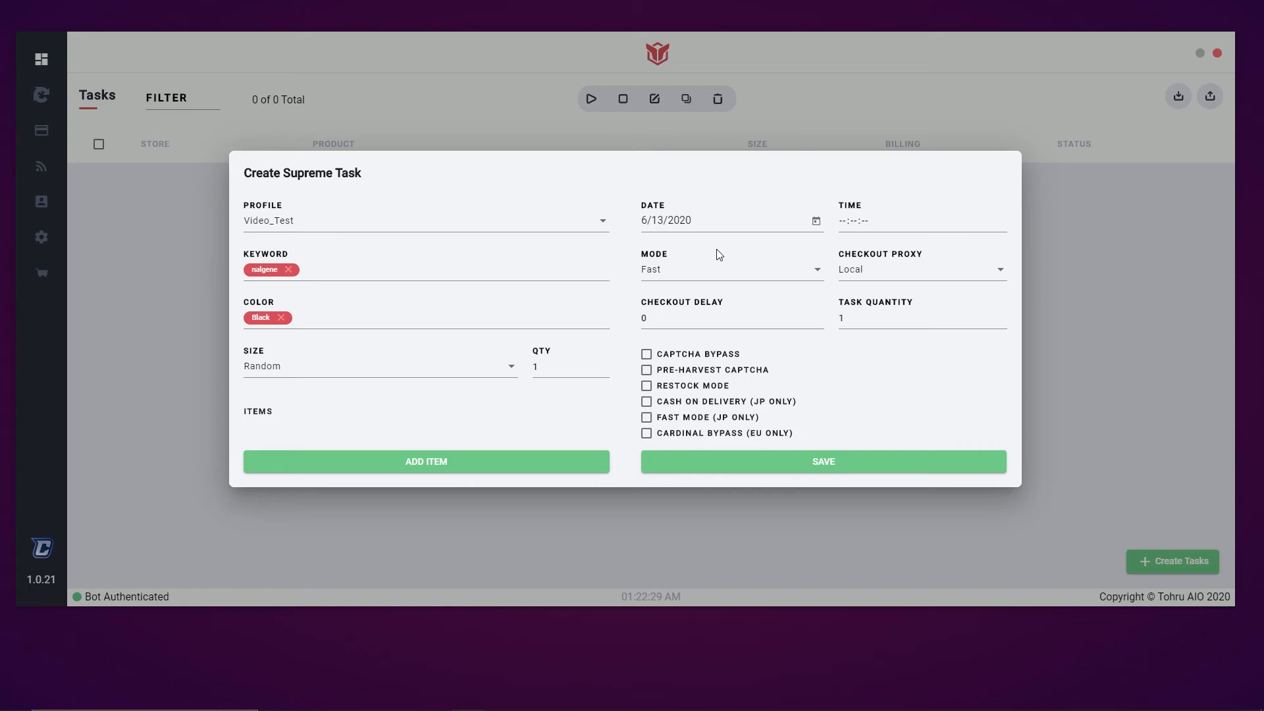
click(886, 281)
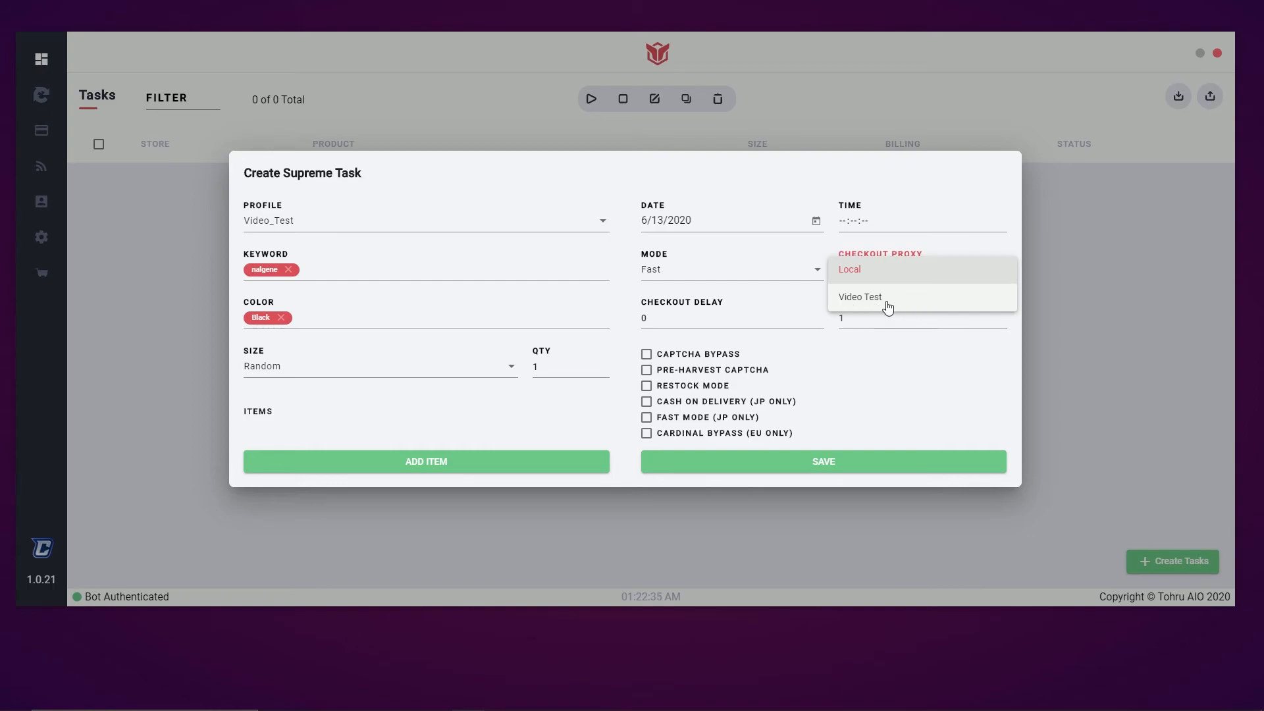
click(881, 394)
double_click(738, 329)
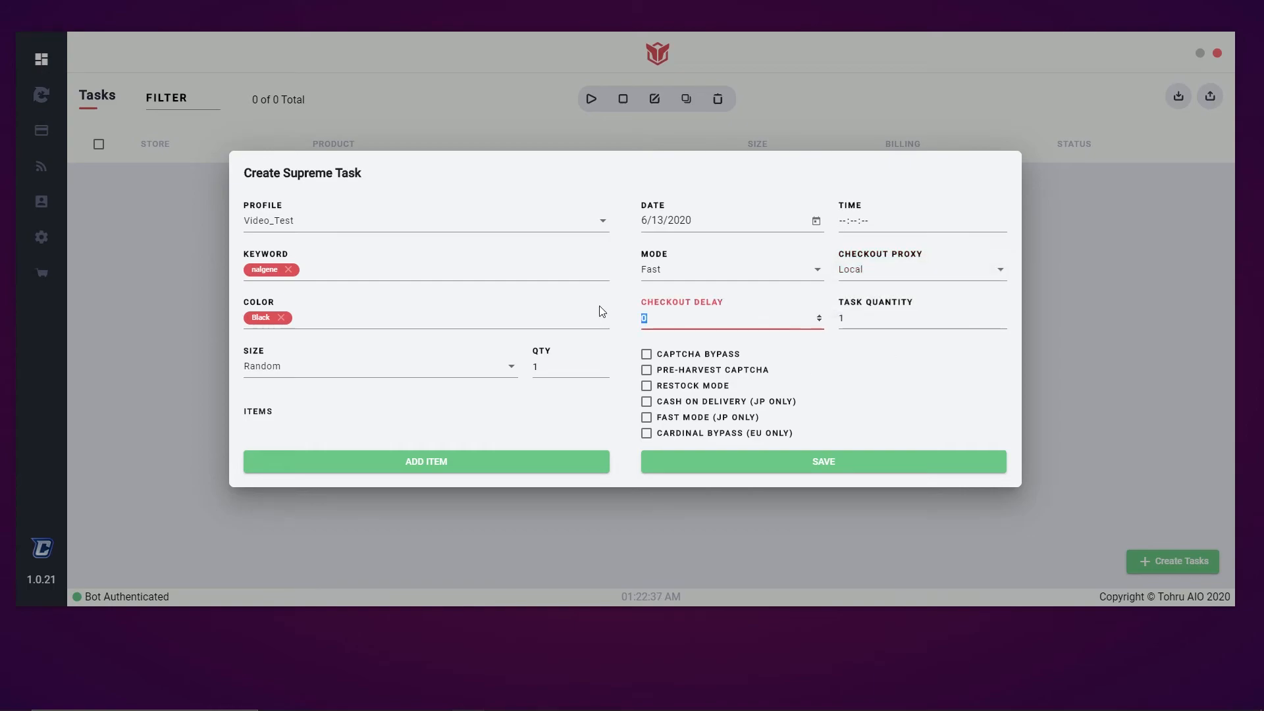
text(75)
Enable Cardinal Bypass (EU Only) and add nalgene Black as an item
click(646, 434)
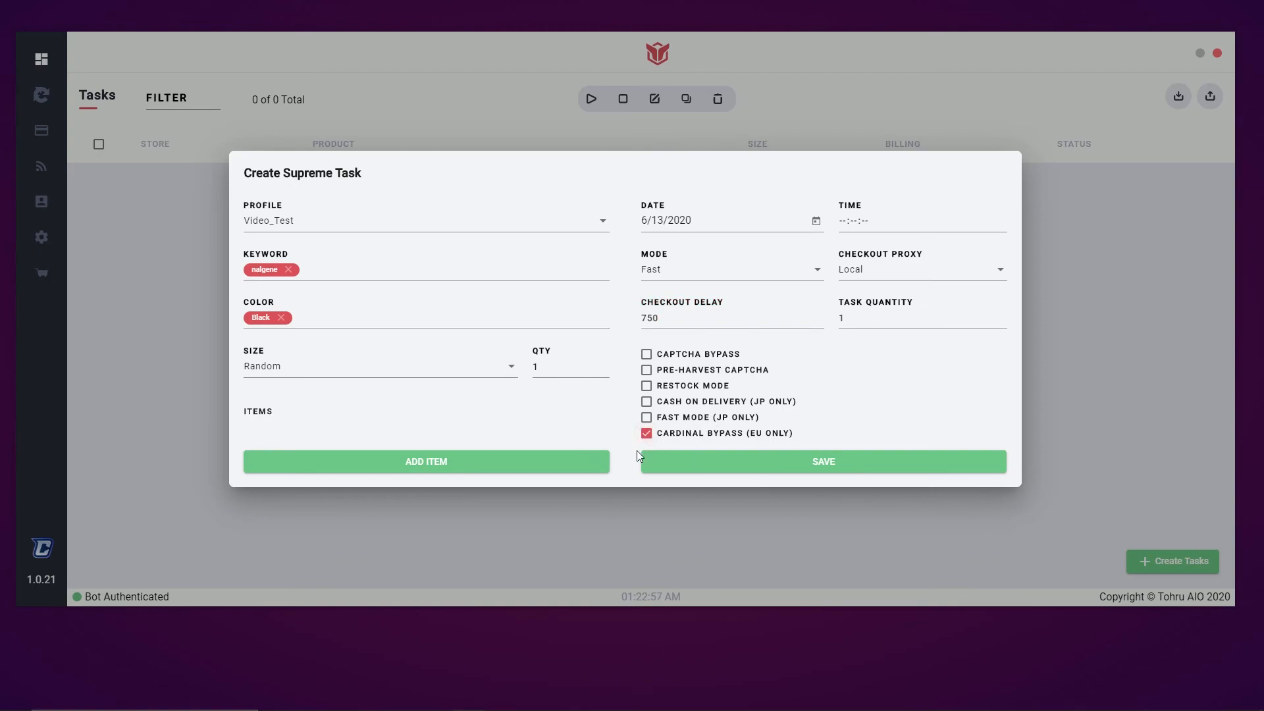
click(644, 434)
click(646, 433)
click(862, 472)
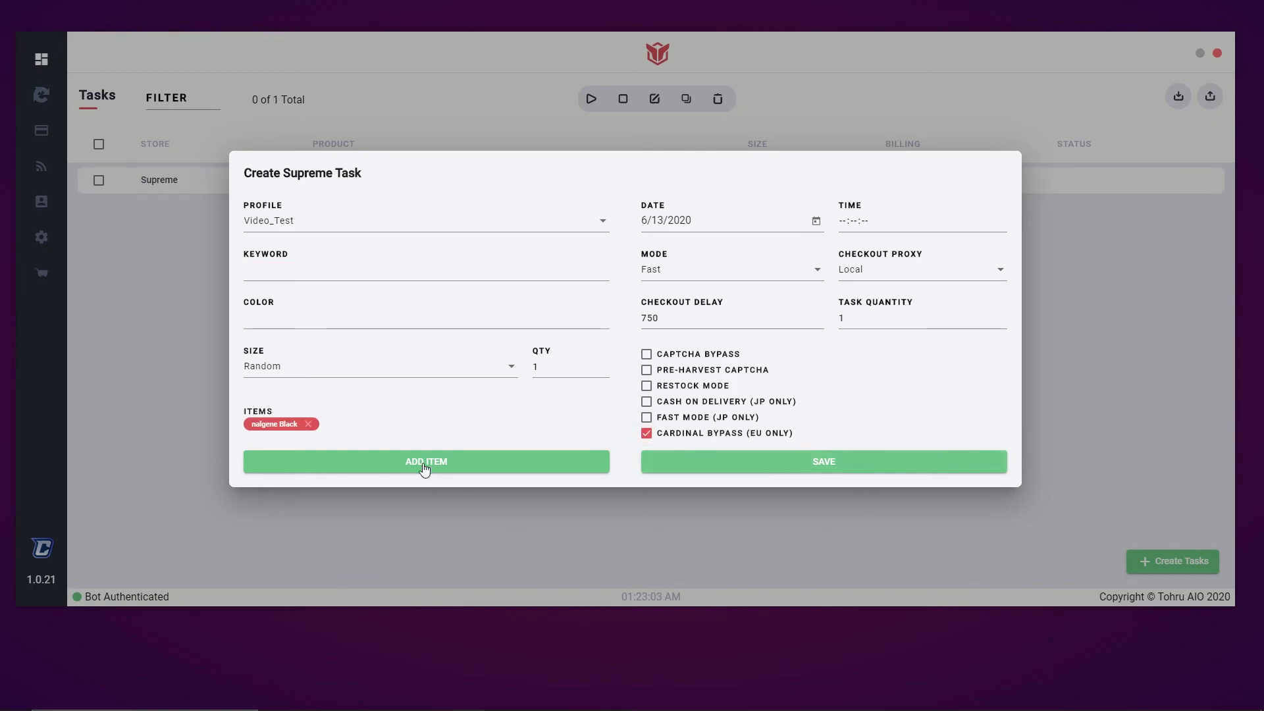
Close the task form, duplicate the nalgene Black task, then delete the duplicate
click(1102, 338)
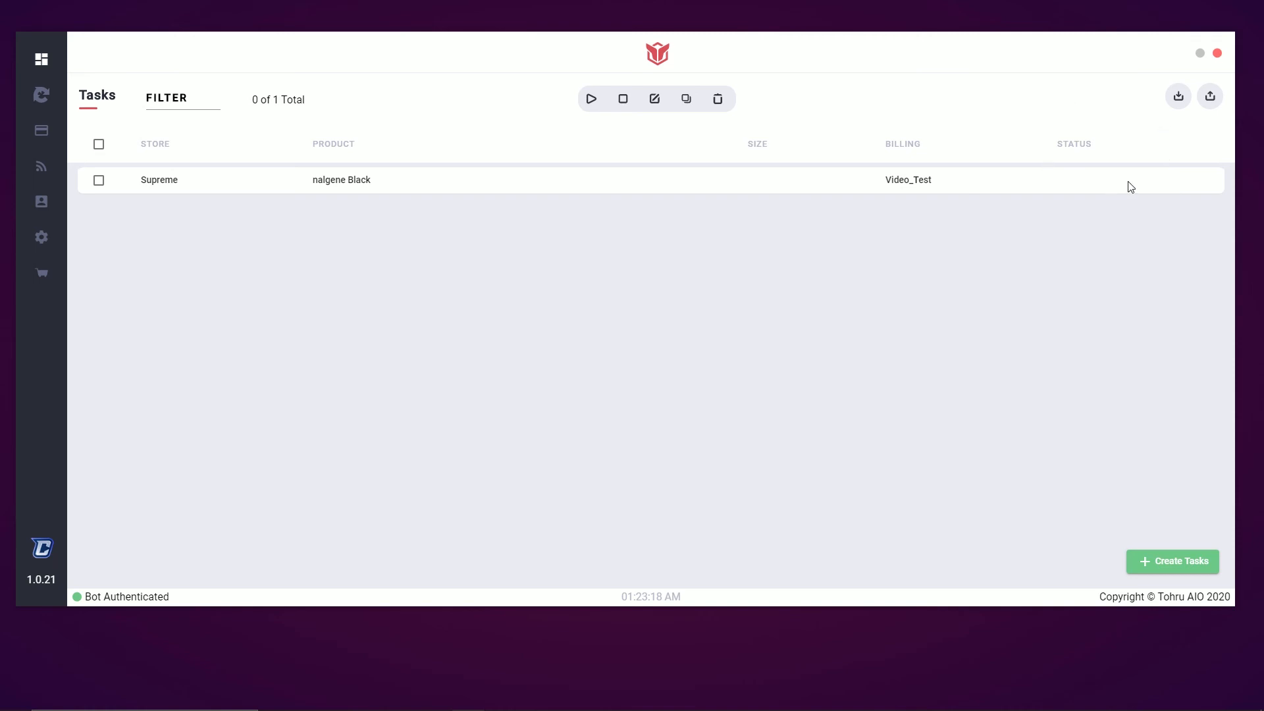
click(99, 182)
click(686, 102)
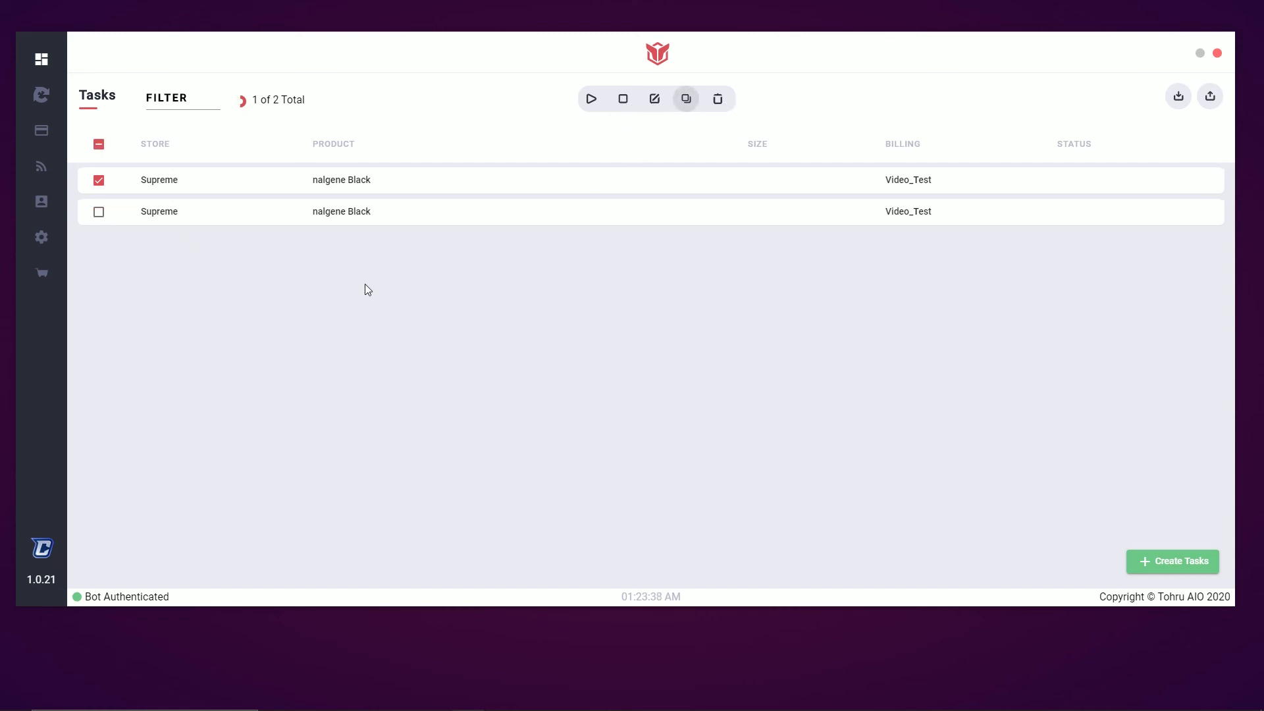
click(718, 100)
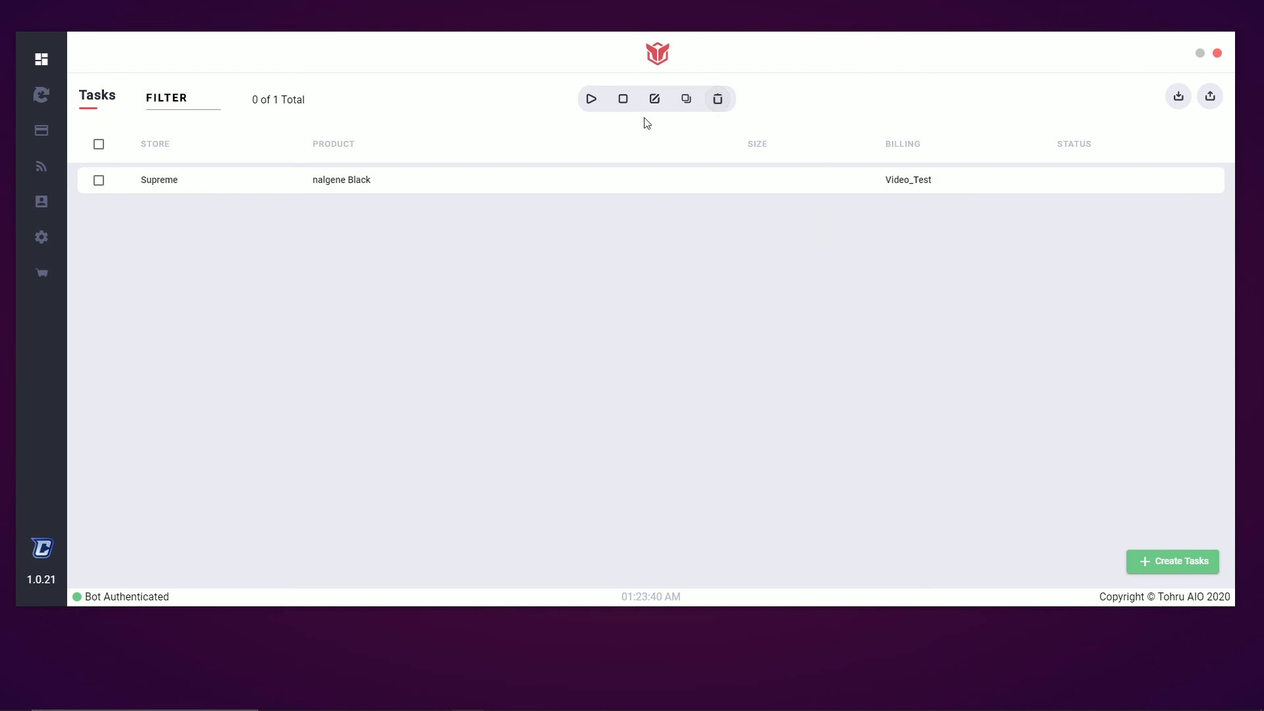
Re-save the remaining nalgene Black task unchanged from the edit form and reselect it
click(99, 180)
click(656, 102)
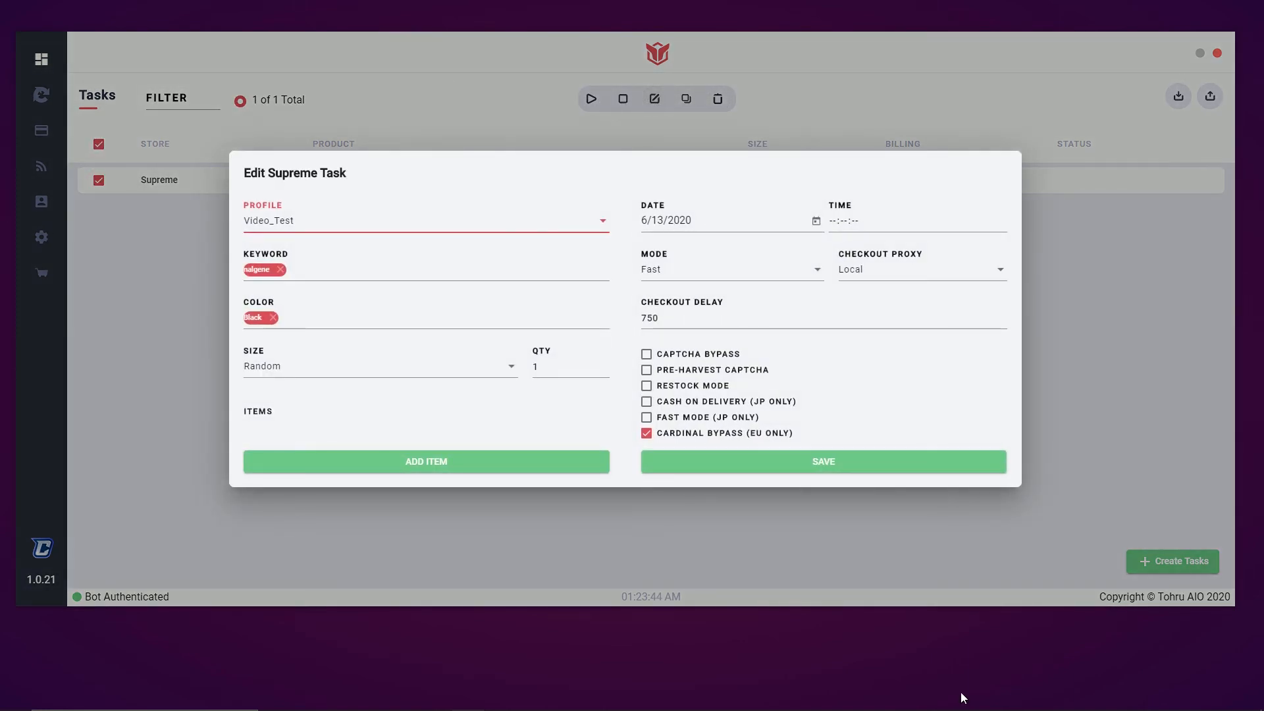
click(798, 461)
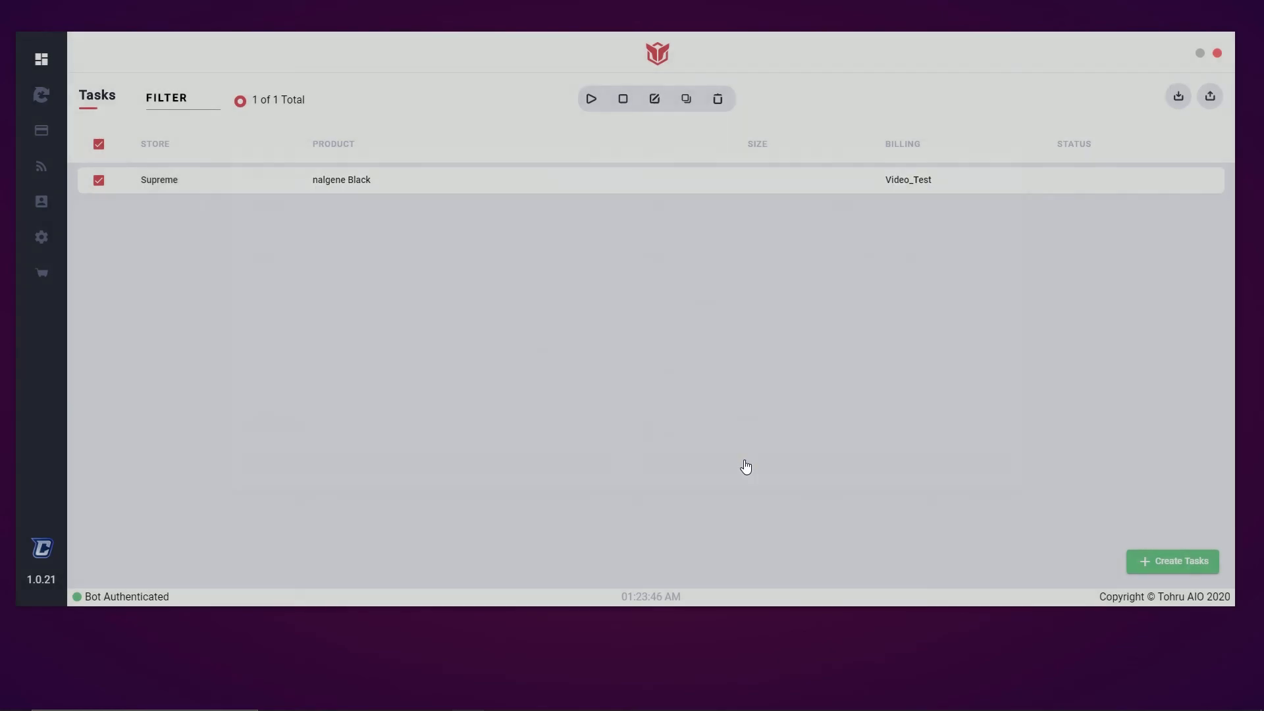
click(98, 181)
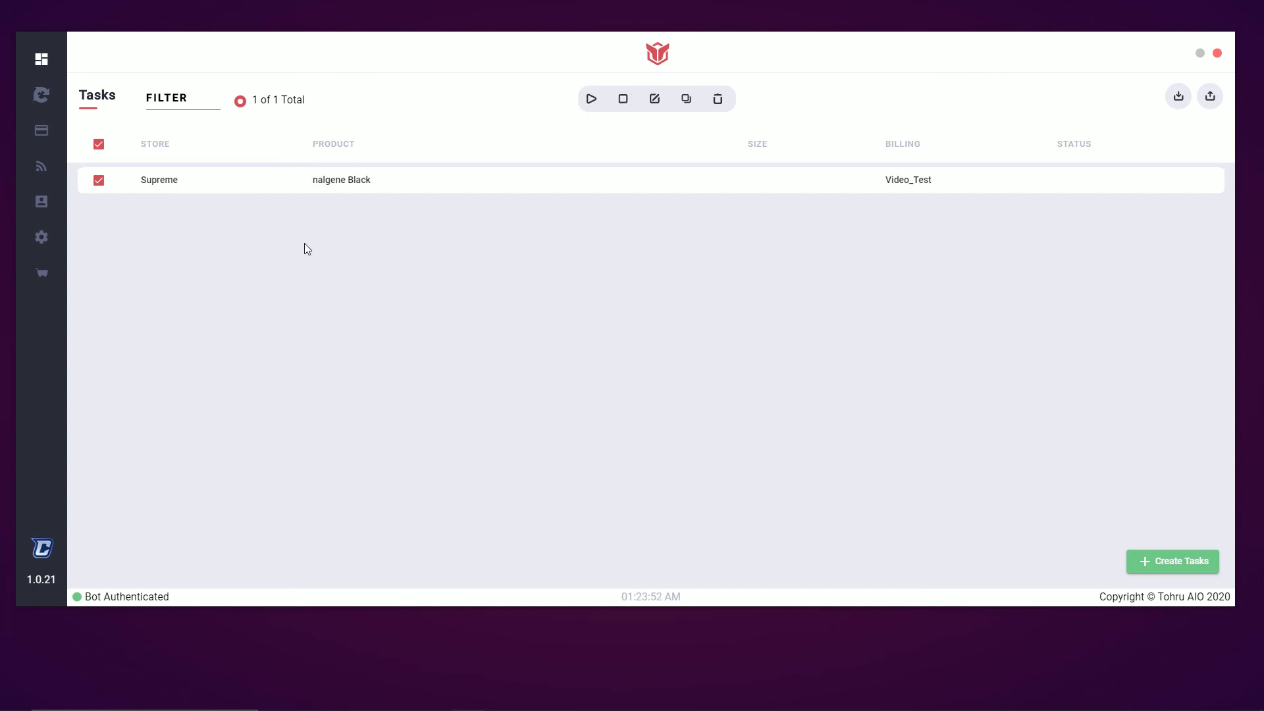
Launch the Supreme captcha harvester from the Captcha Harvesters list
click(41, 96)
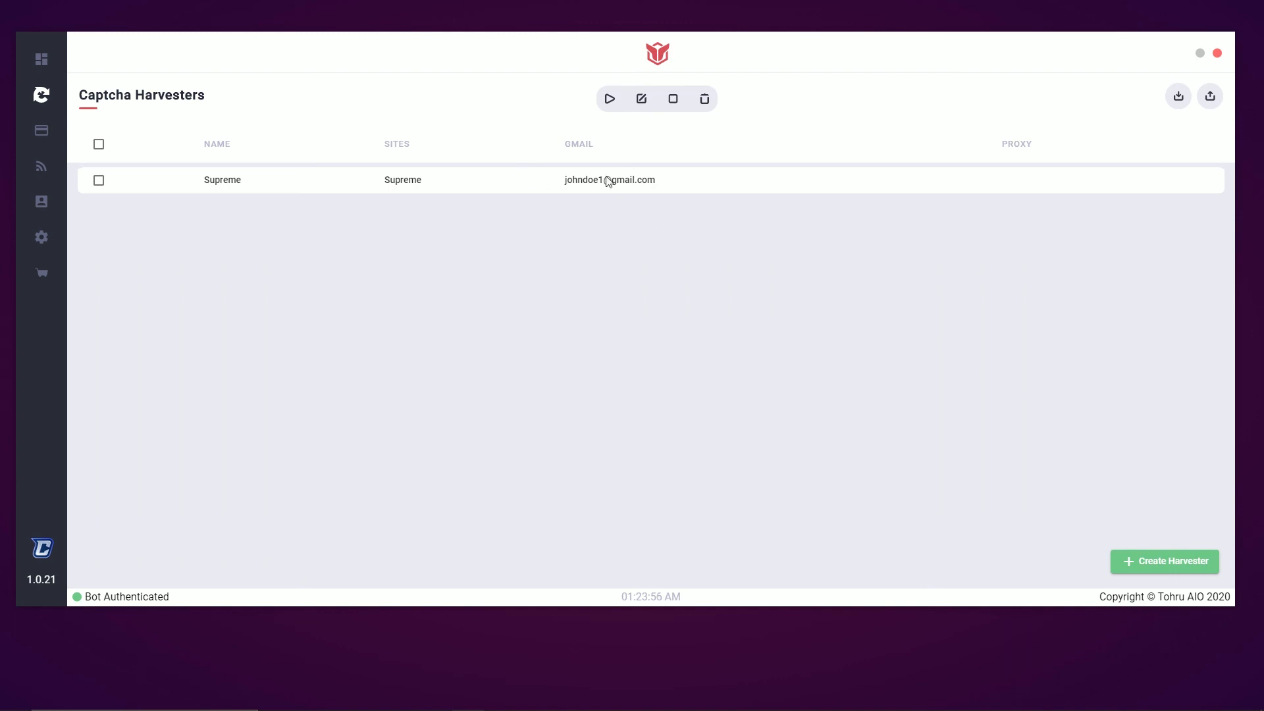
click(99, 180)
click(610, 99)
Arrange the harvester window beside the main window, back on the Tasks page
drag(627, 181, 1081, 132)
drag(1124, 64, 1002, 78)
drag(1137, 135, 1044, 132)
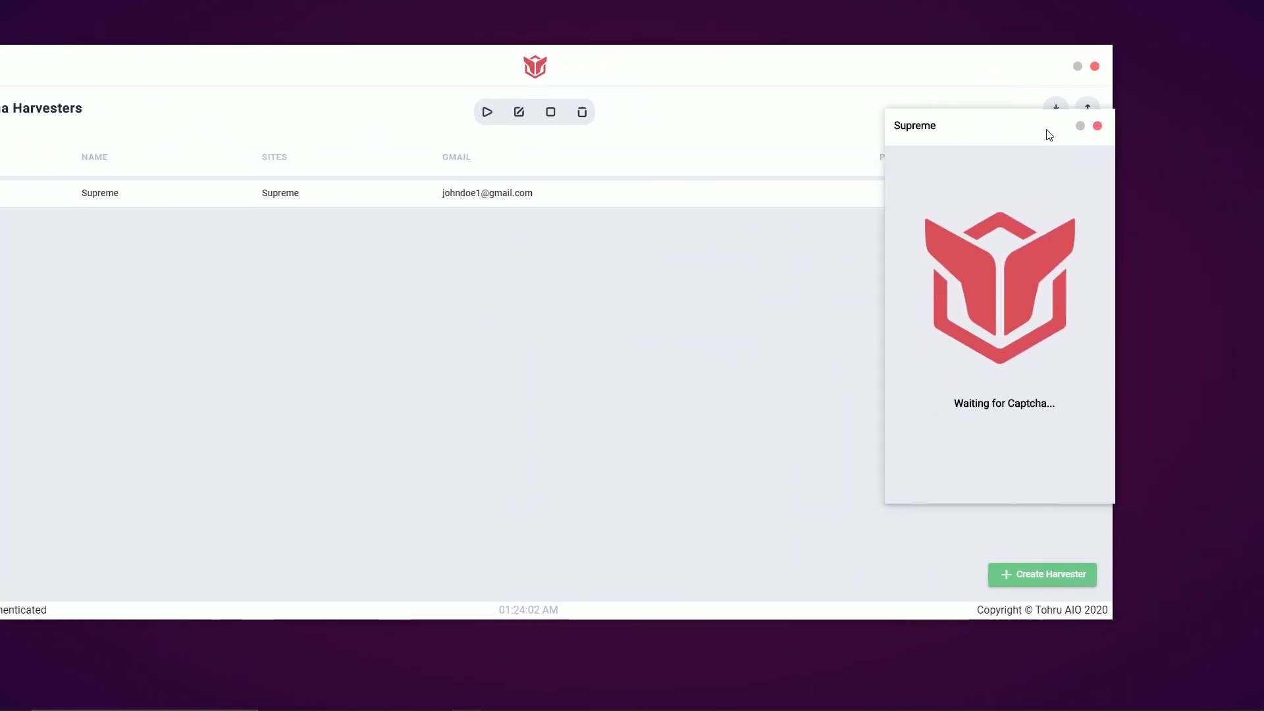
drag(673, 77, 784, 73)
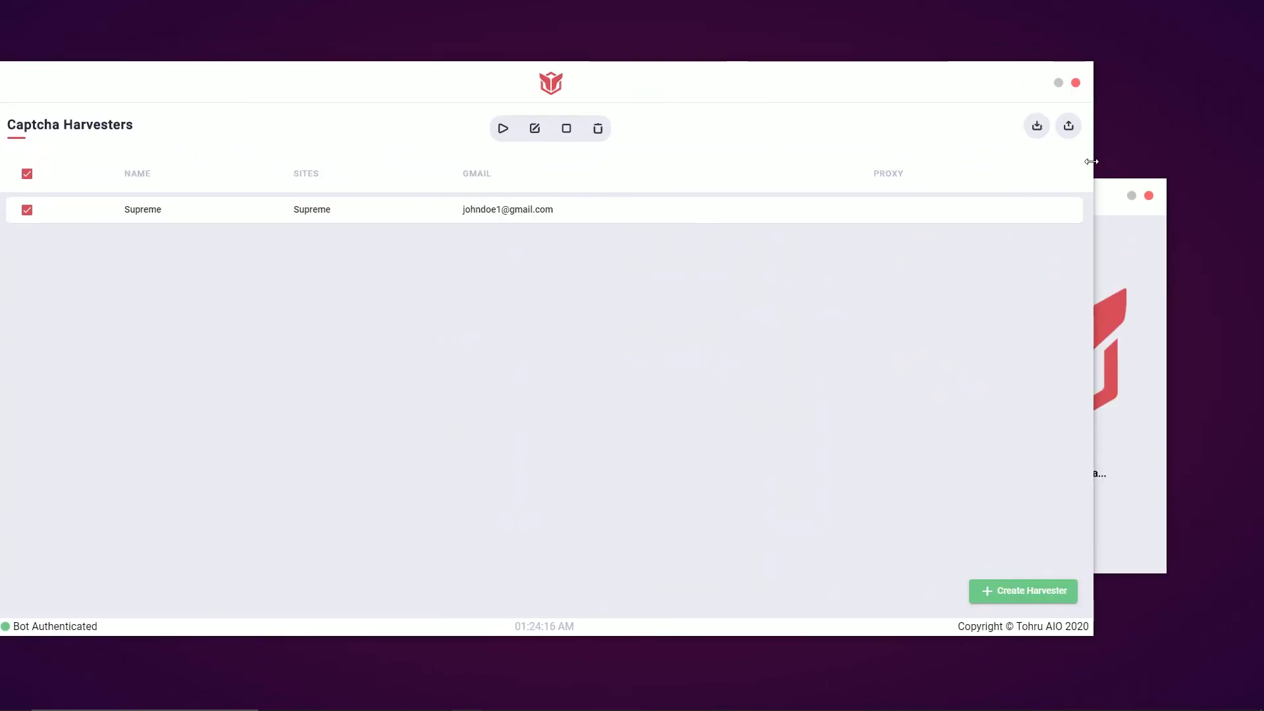
drag(1094, 160, 855, 146)
drag(709, 94, 779, 92)
drag(1053, 206, 1075, 117)
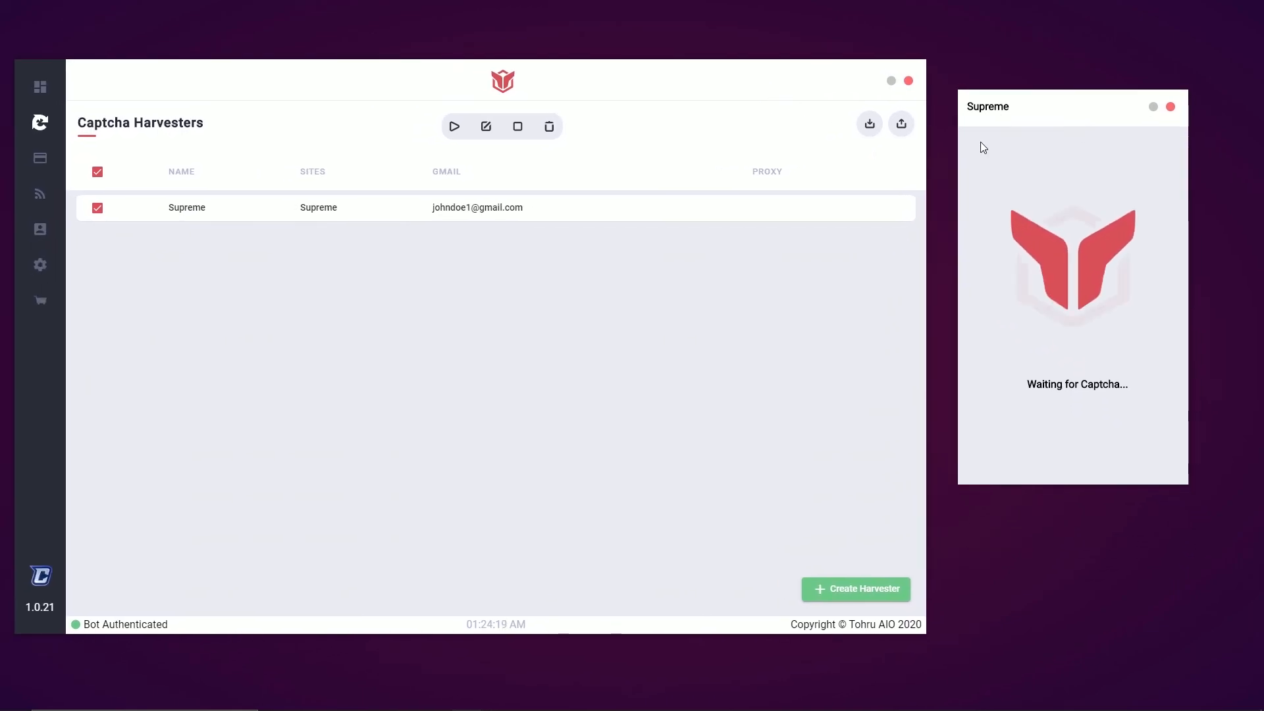
click(42, 89)
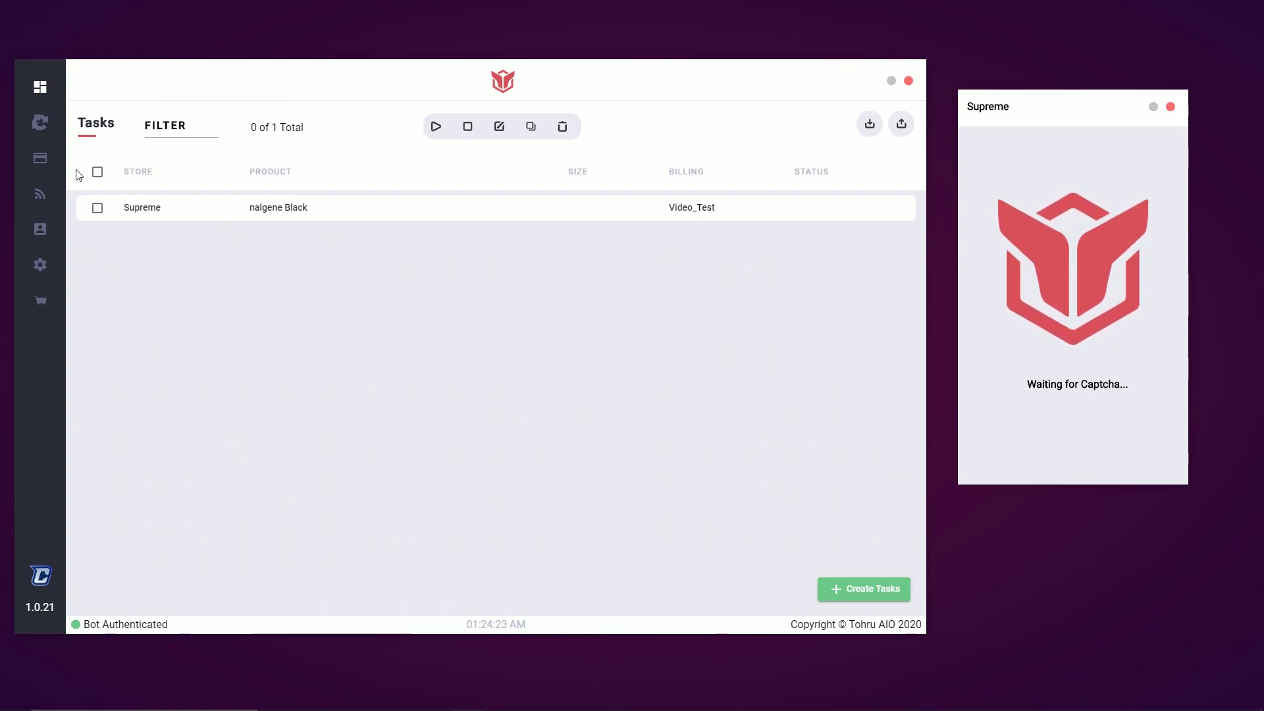
Start the nalgene Black task, solve the car-image captcha, then stop the task
click(437, 128)
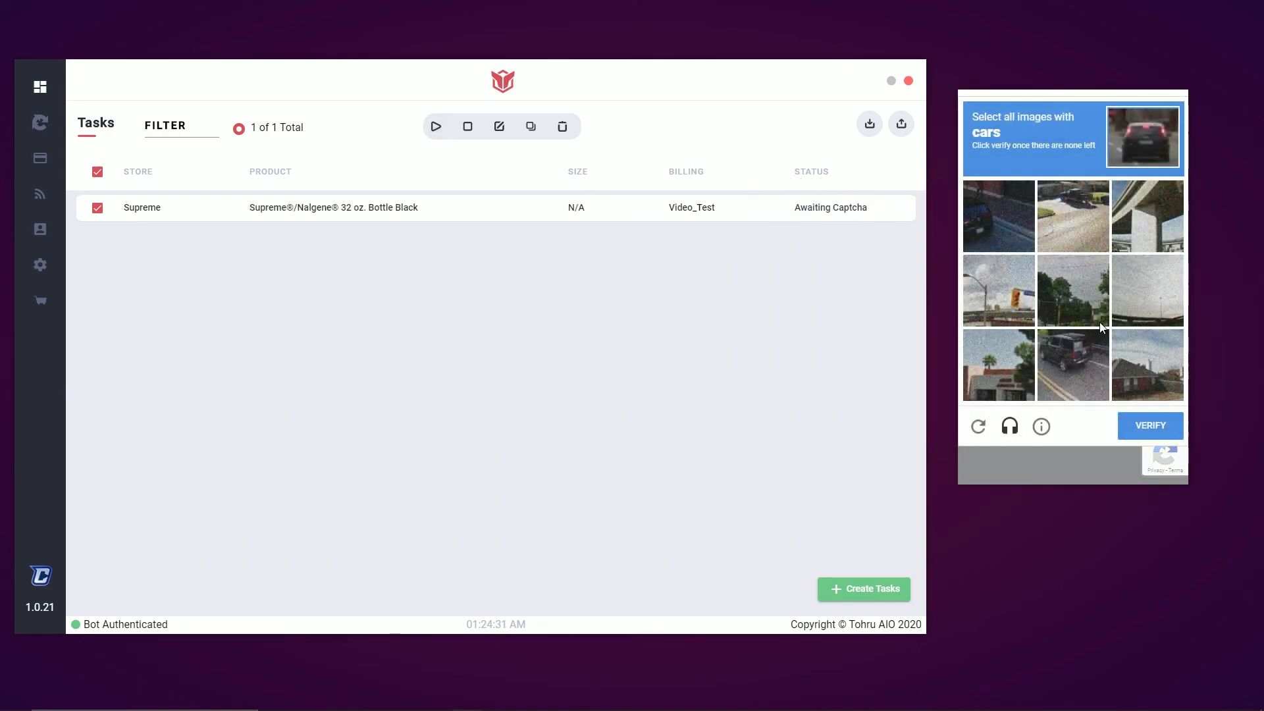
click(986, 194)
click(1063, 220)
click(1057, 372)
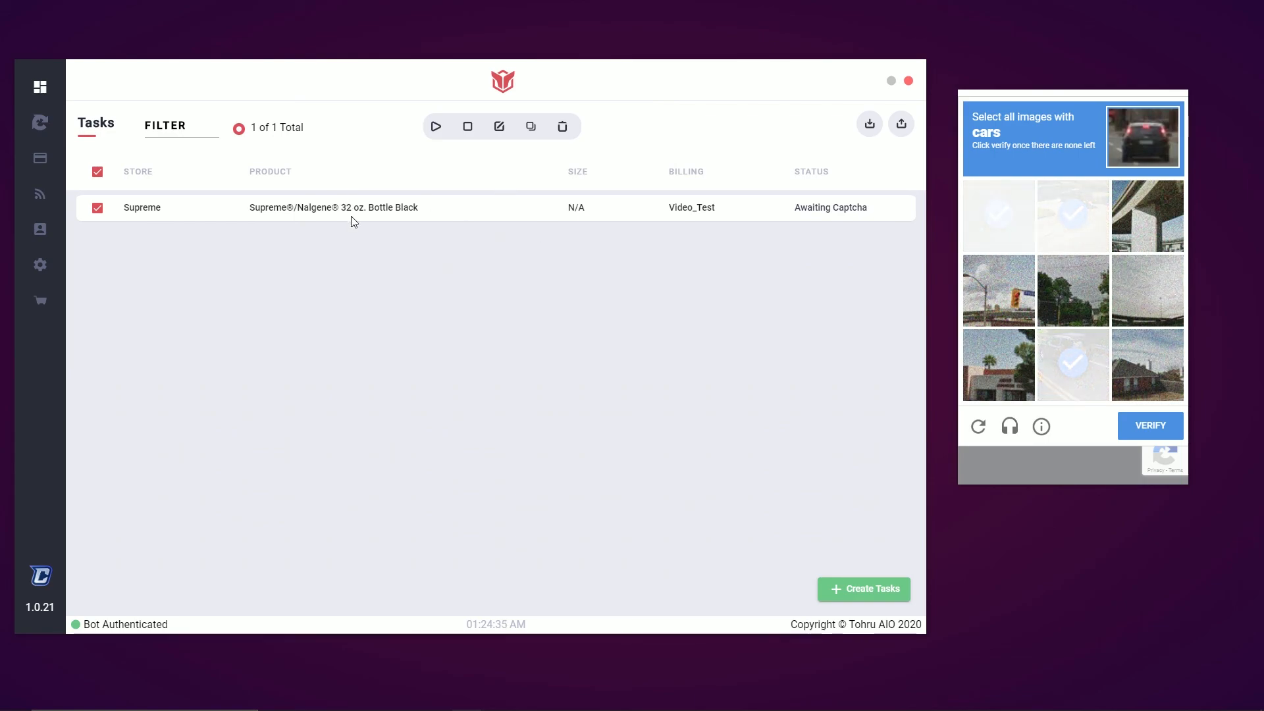
click(989, 211)
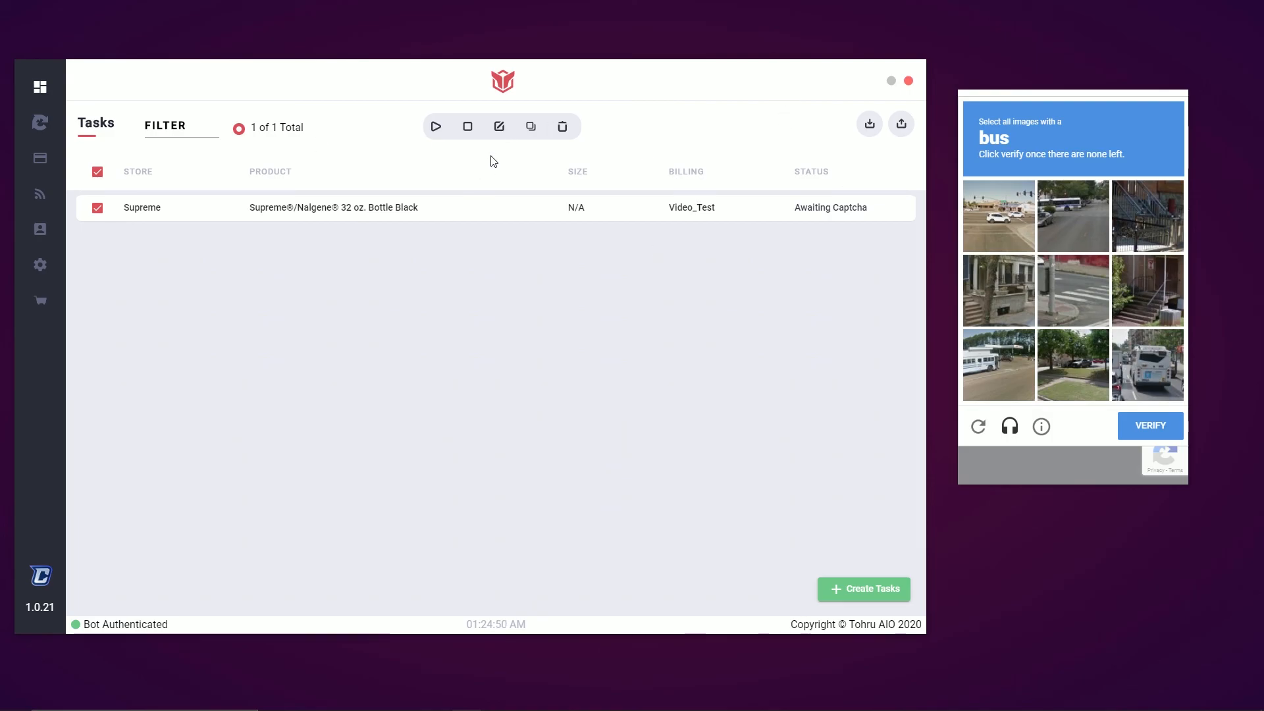
click(469, 127)
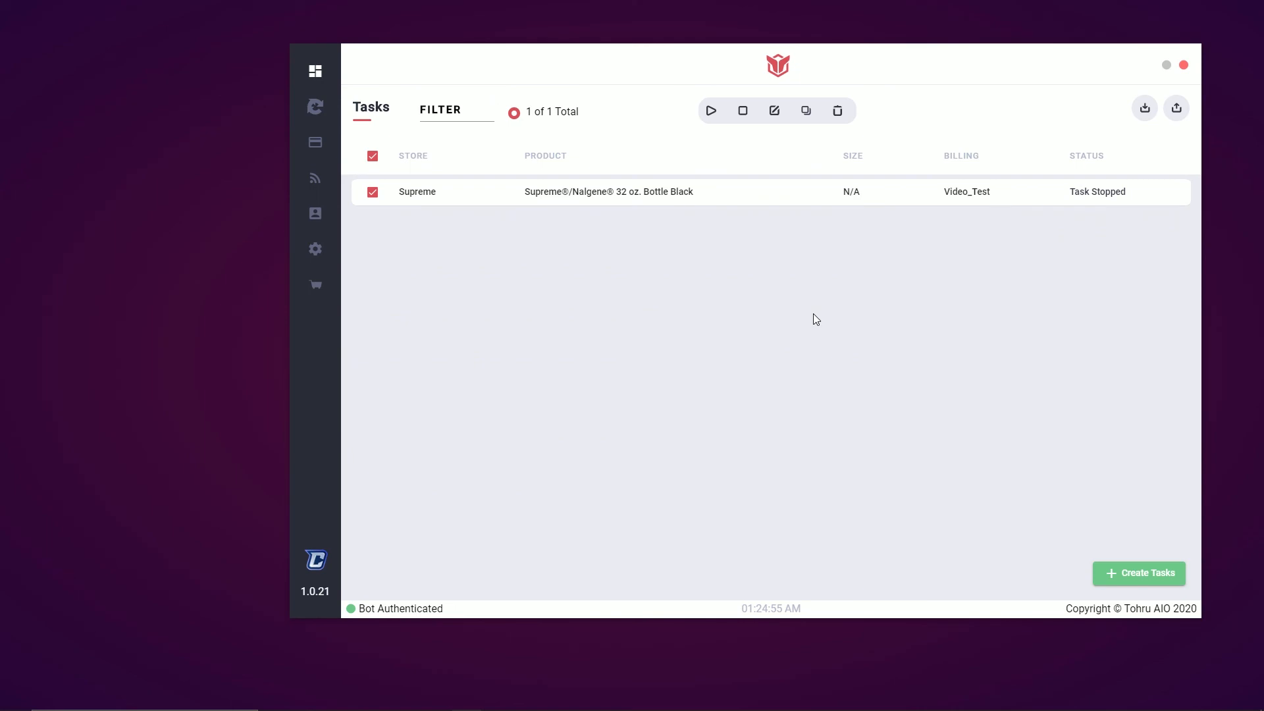